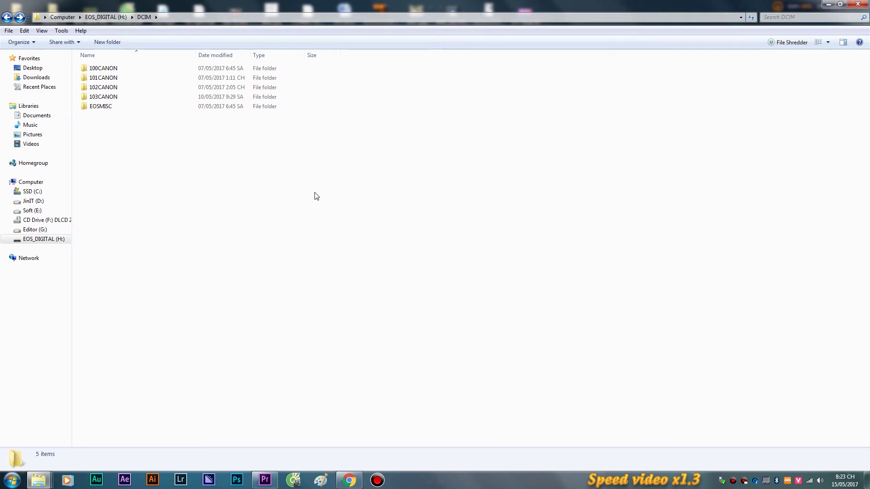
- Examine the corrupted file entries in the 103CANON folder of the EOS_DIGITAL (H:) card
double_click(116, 96)
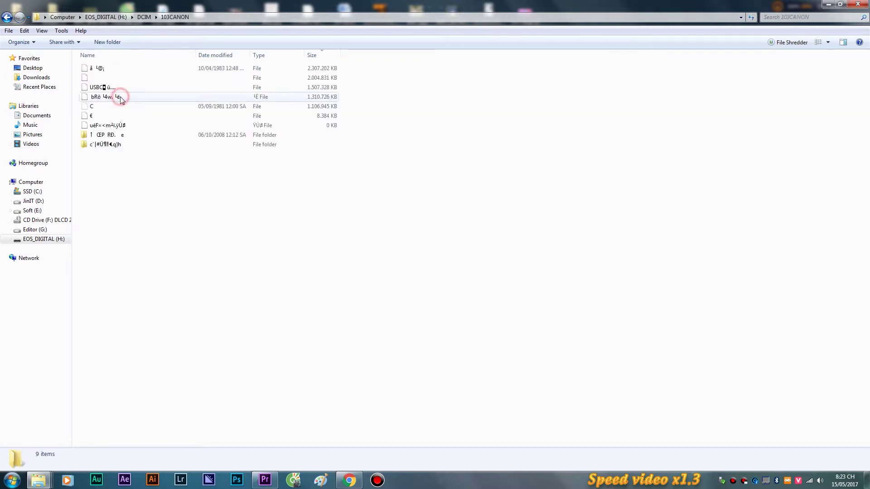
click(402, 136)
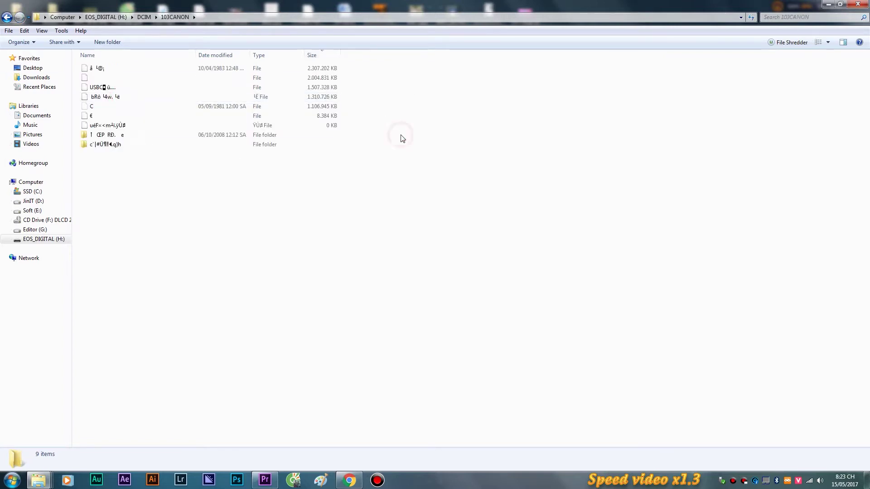
click(155, 69)
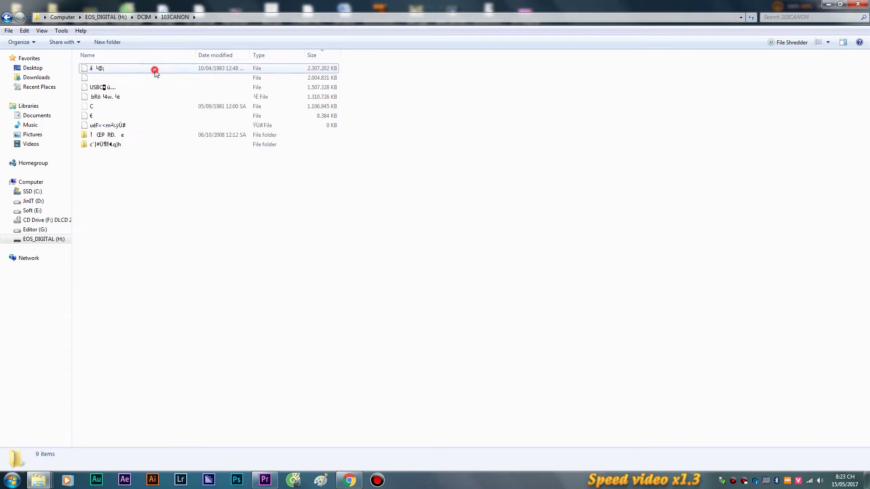
click(101, 79)
click(91, 108)
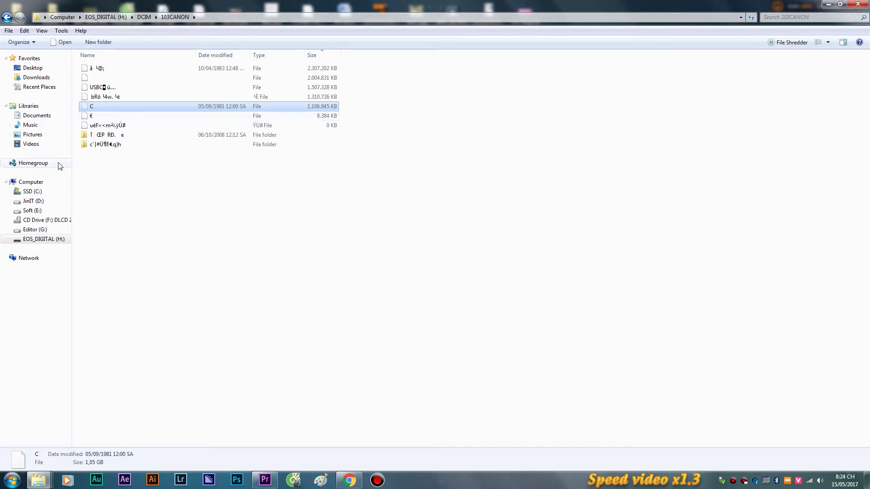
- Go back to the card's DCIM folder and examine the contents of 102CANON
click(49, 239)
double_click(101, 69)
double_click(101, 87)
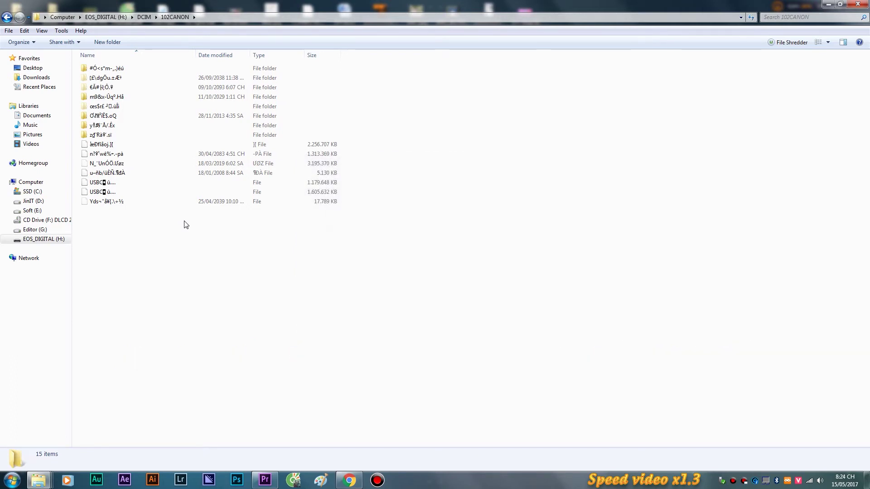
- Quick-format the EOS_DIGITAL (H:) card with the restored device defaults, FAT32 and default allocation size
click(35, 239)
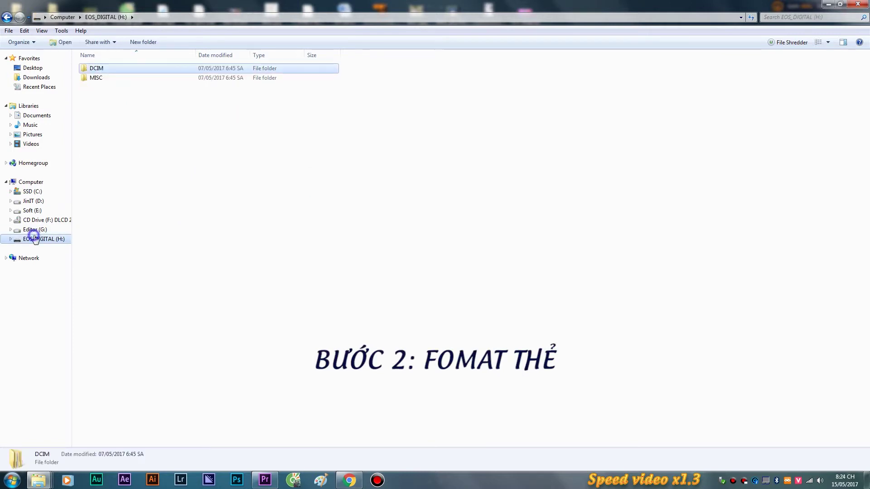
right_click(35, 239)
click(72, 376)
click(90, 194)
click(95, 288)
click(451, 241)
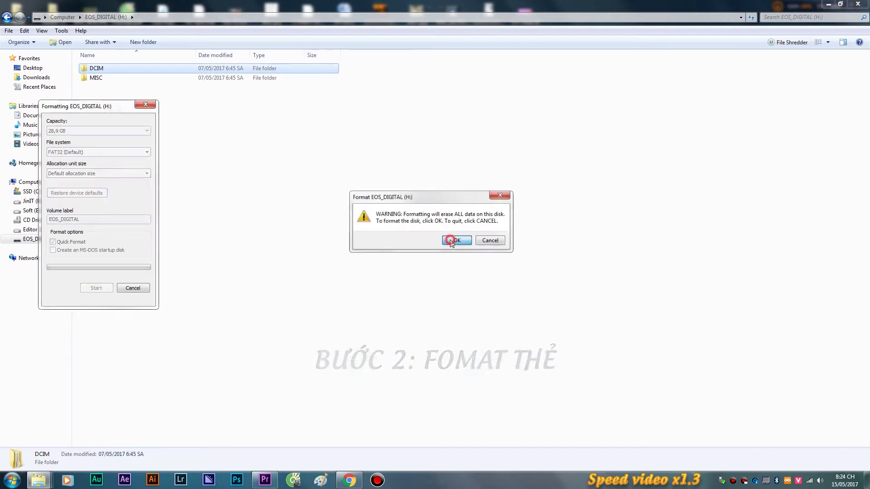
click(504, 241)
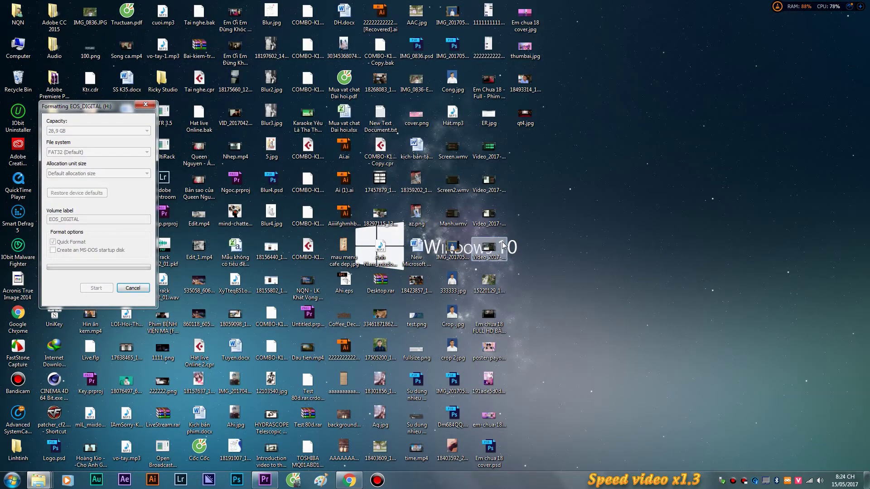
- Switch to Chrome, search Google for "recuva" in a new tab and open Piriform's Recuva page
click(349, 481)
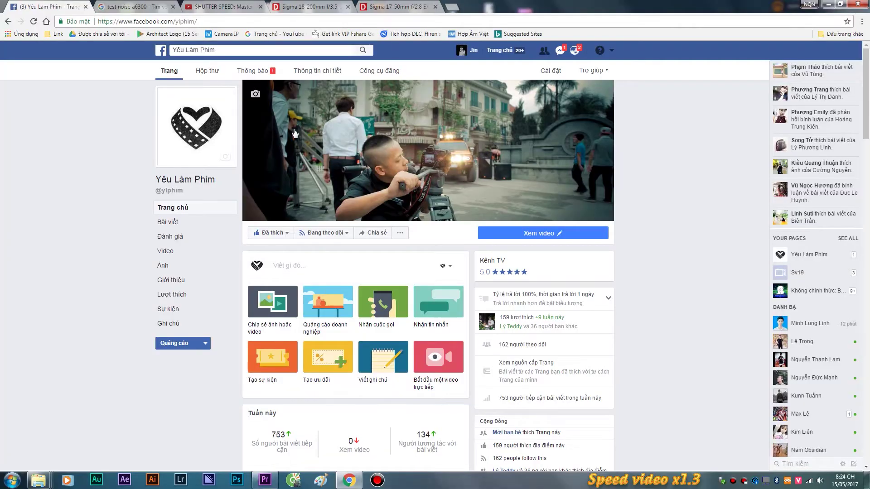
double_click(455, 7)
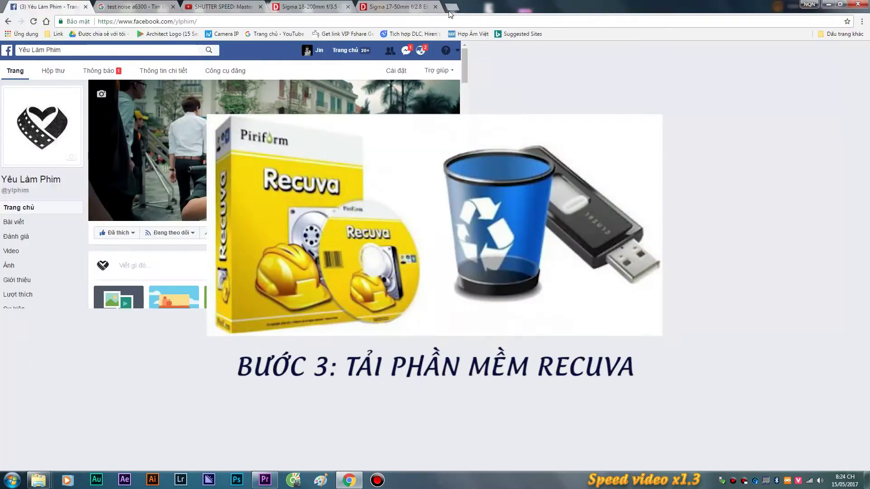
key(ctrl+t)
click(156, 25)
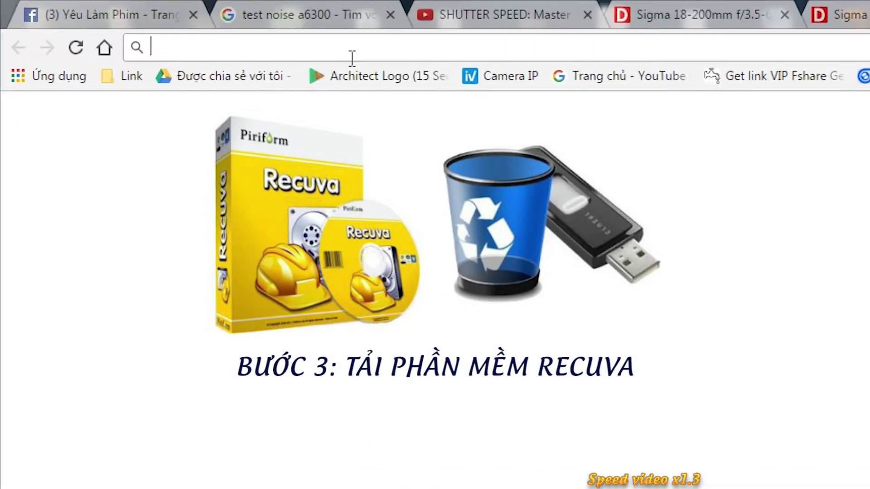
text(recuva)
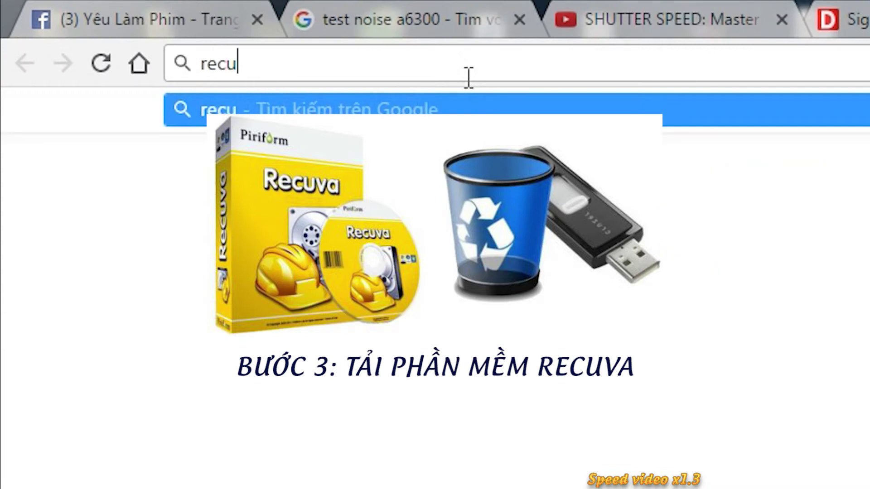
key(Return)
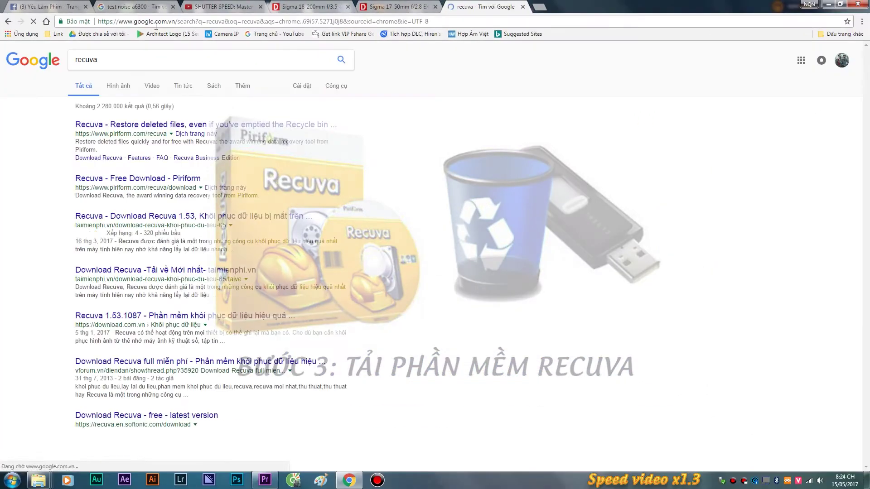
click(174, 131)
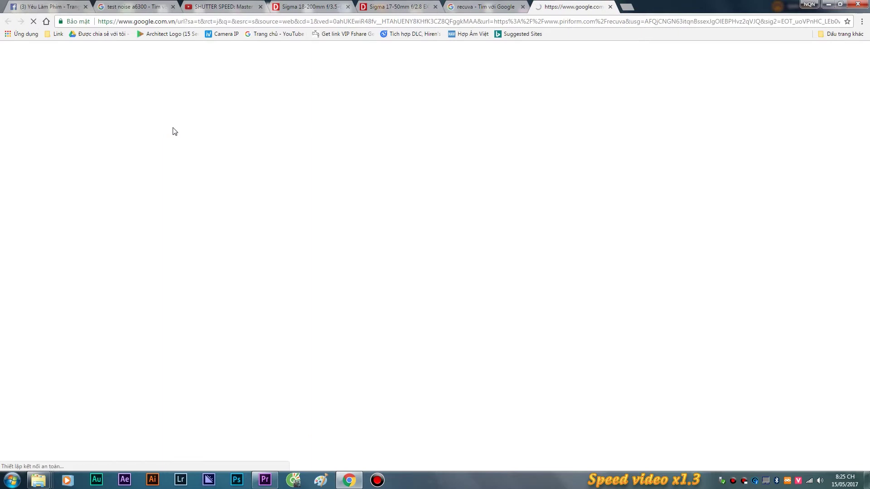
- Dismiss the format completion message, close the Format dialog, check the contents of EOS_DIGITAL (H:) and return to the Recuva page
mouse_move(38, 480)
click(255, 435)
click(490, 240)
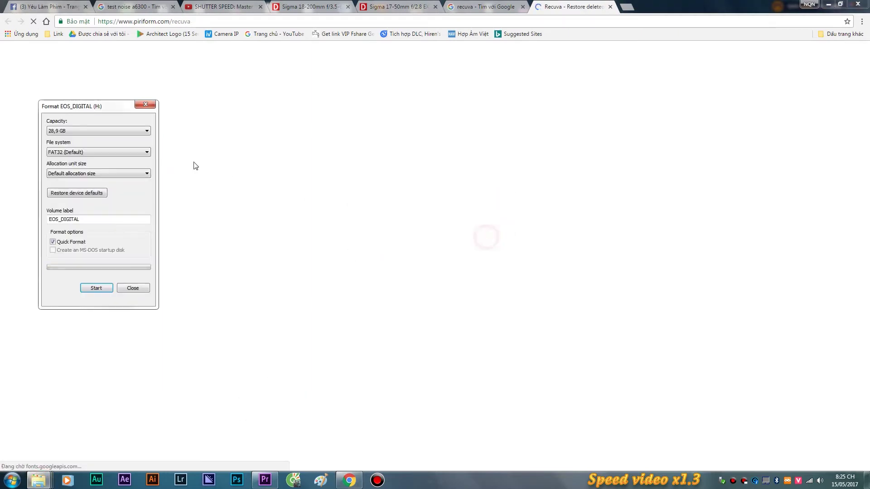
click(134, 288)
key(alt+Tab)
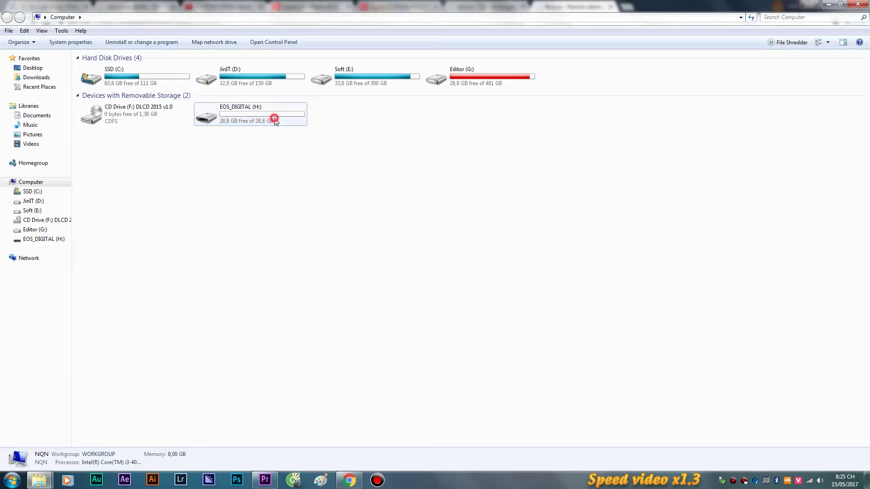
double_click(272, 117)
key(alt+Tab)
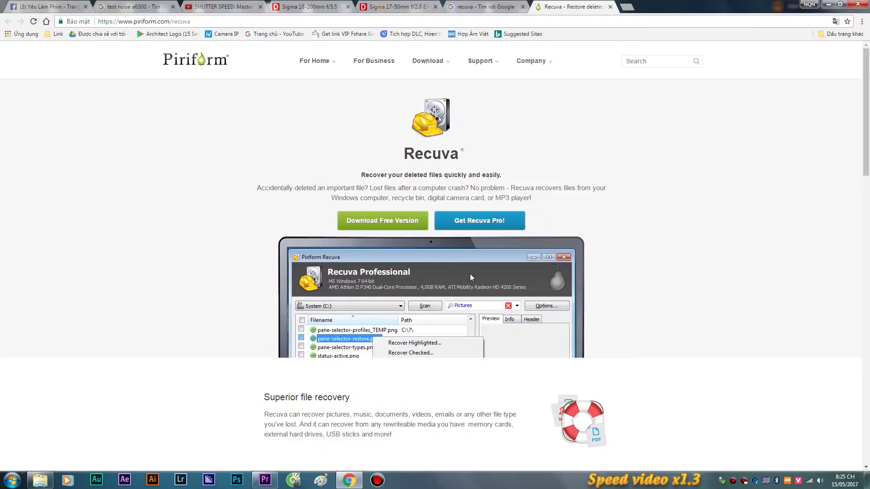
- Choose the free version of Recuva and request its download from Piriform.com
click(407, 225)
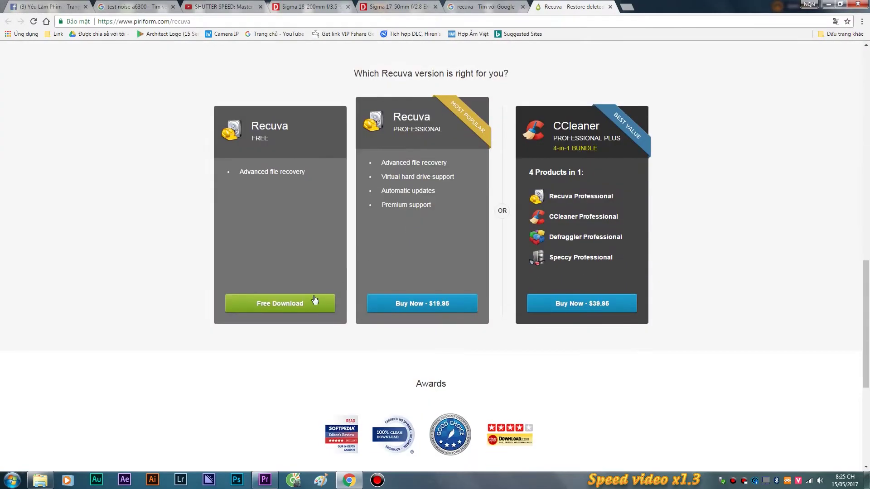
click(291, 301)
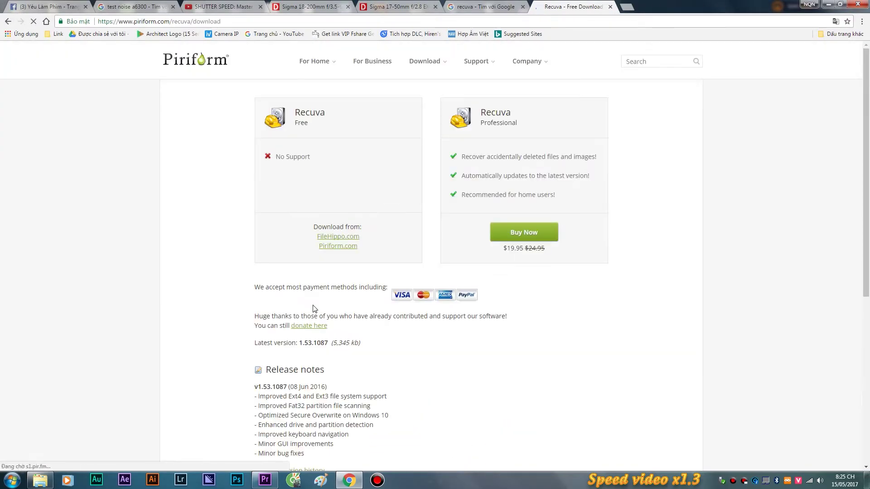
click(333, 246)
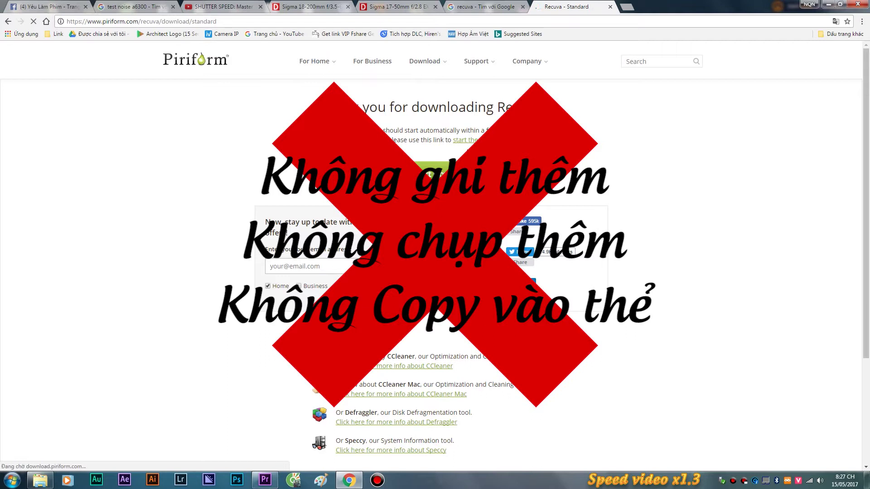
- Set the save location of rcsetup153.exe to a folder on the Soft (E:) drive and start the download
click(509, 235)
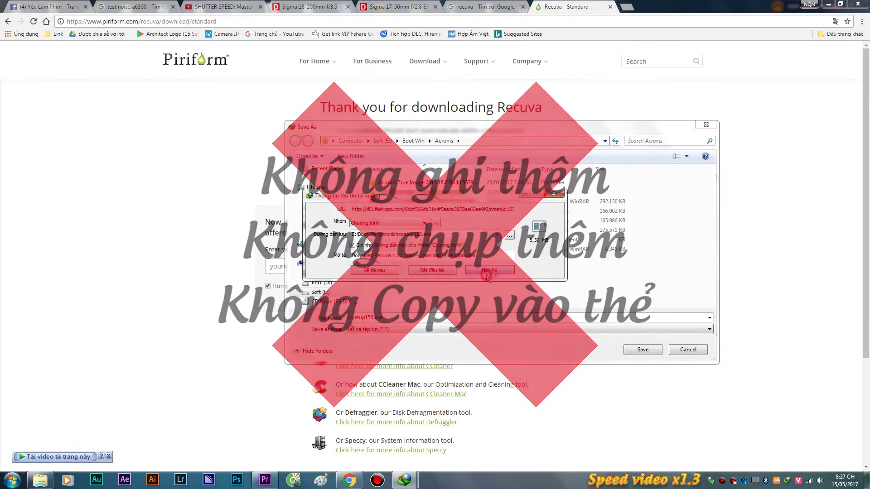
click(382, 140)
double_click(390, 283)
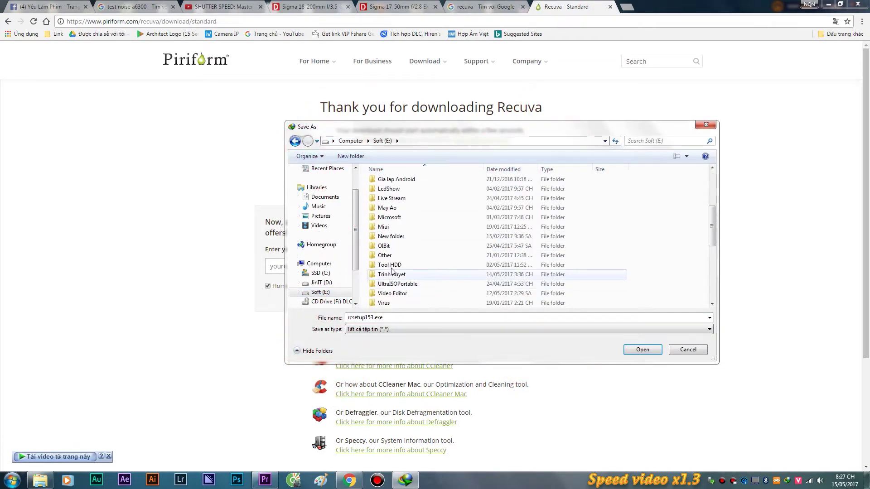
click(642, 350)
click(430, 273)
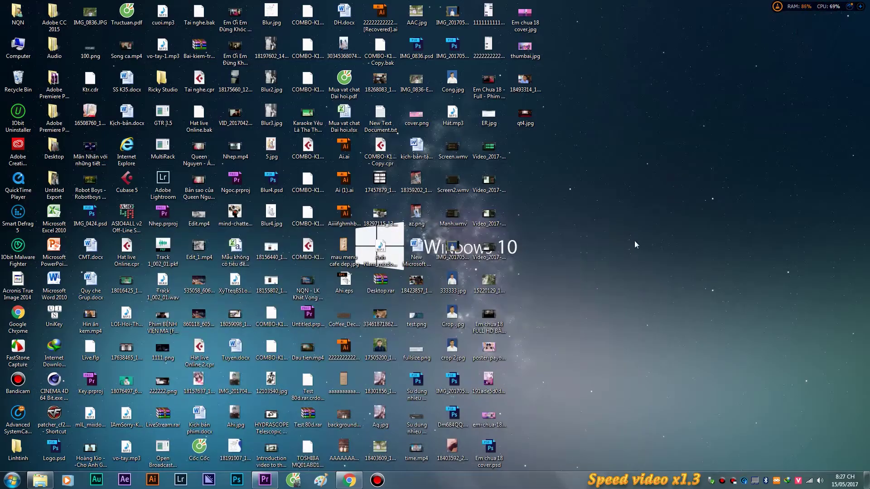
- Install Recuva v1.53, turn off viewing the release notes and run the program
click(431, 248)
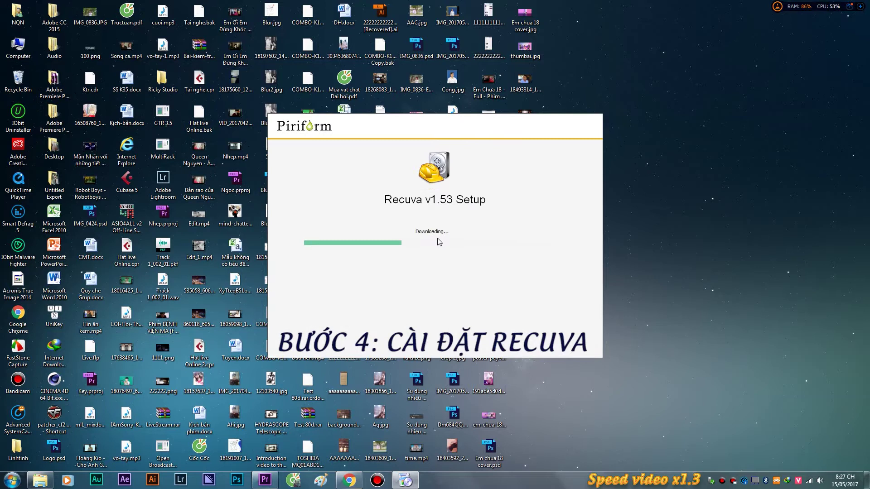
click(434, 266)
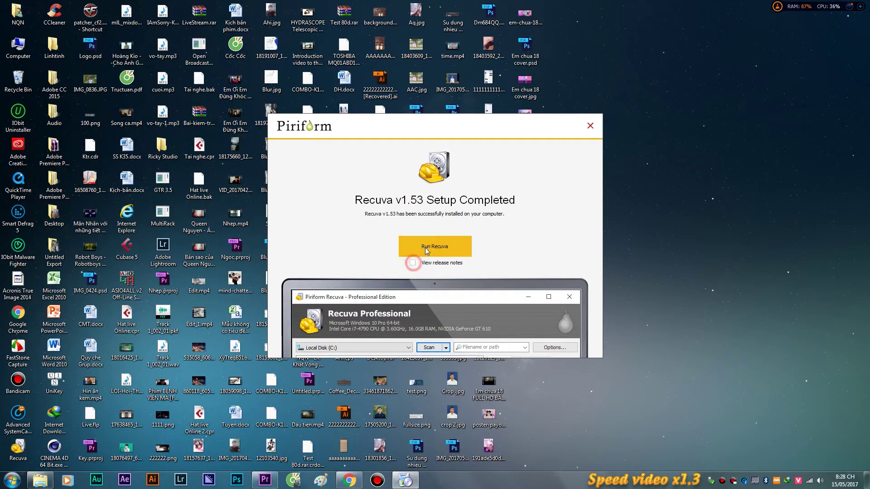
click(416, 252)
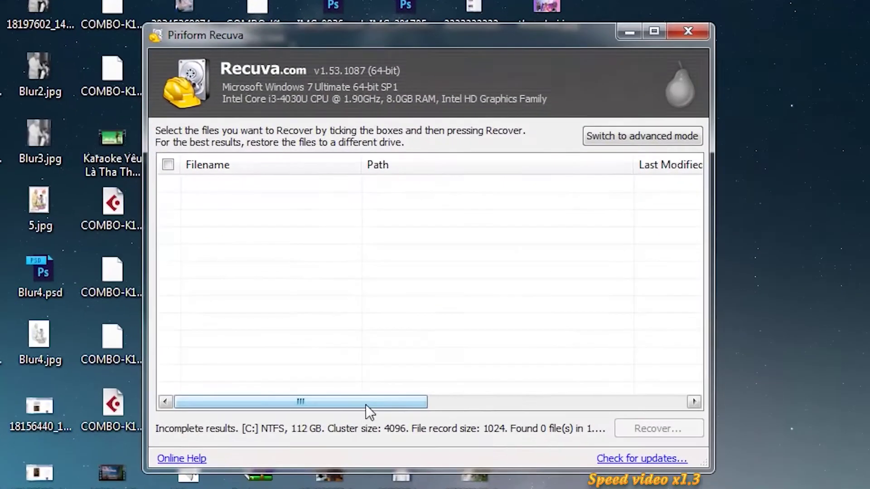
- Switch Recuva to advanced mode
drag(403, 312, 530, 312)
drag(619, 406, 327, 406)
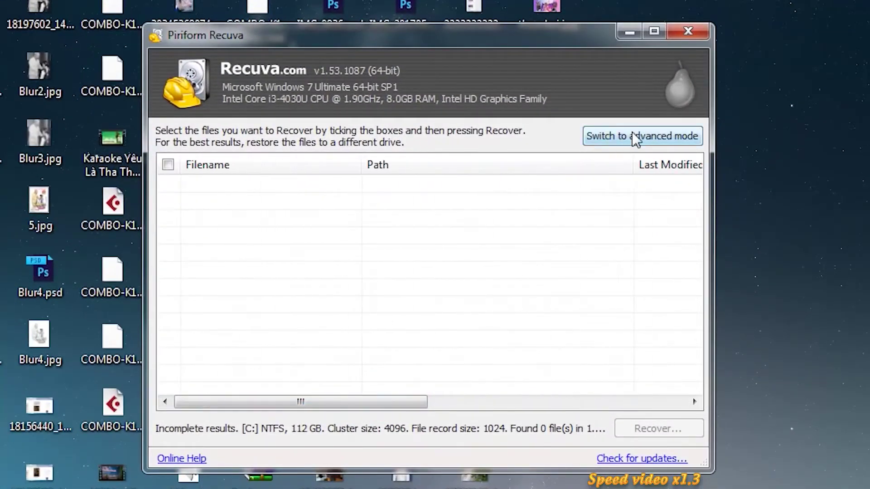
click(632, 136)
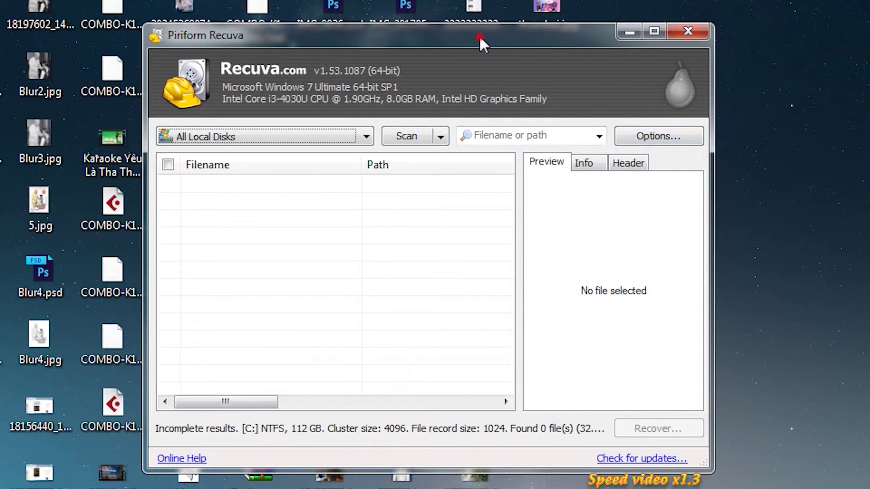
drag(479, 34, 474, 32)
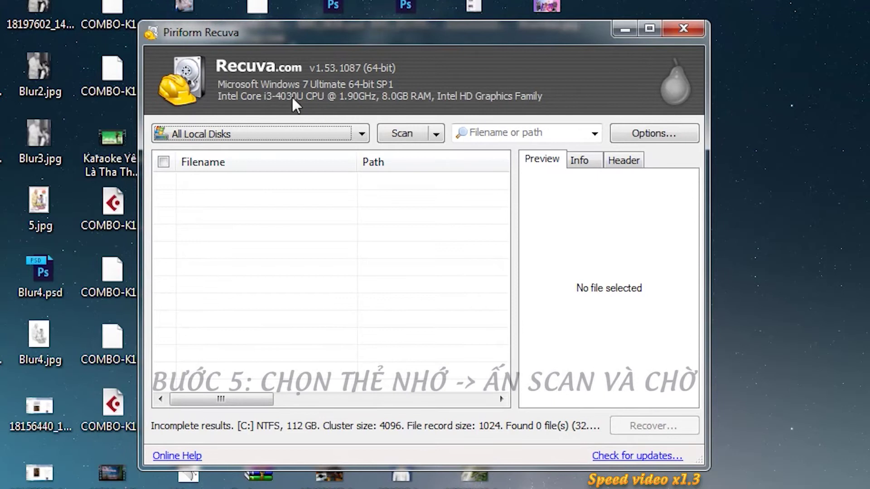
- Scan the EOS_DIGITAL (H:) drive for deleted files and repeat the scan with Deep Scan enabled
click(271, 136)
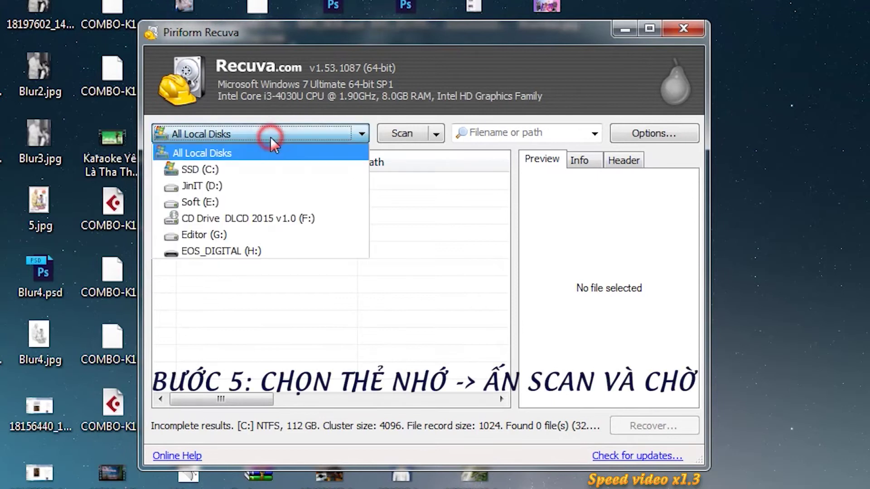
click(250, 251)
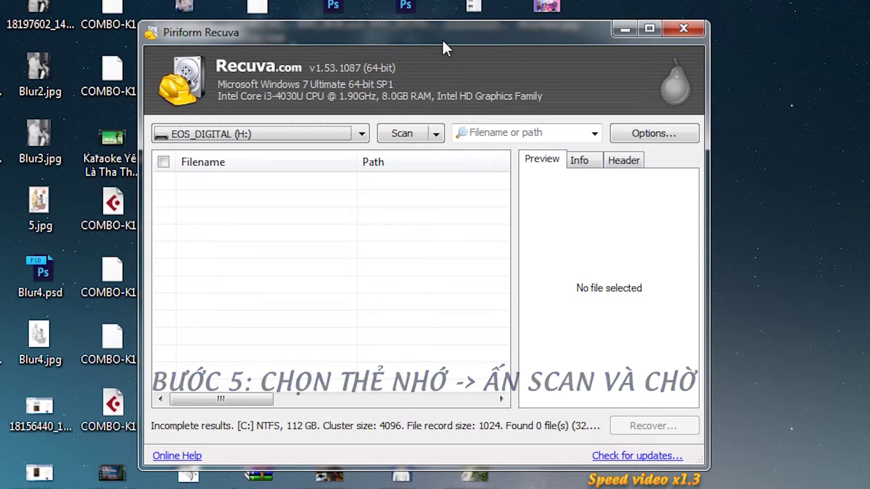
drag(441, 39, 419, 27)
click(378, 122)
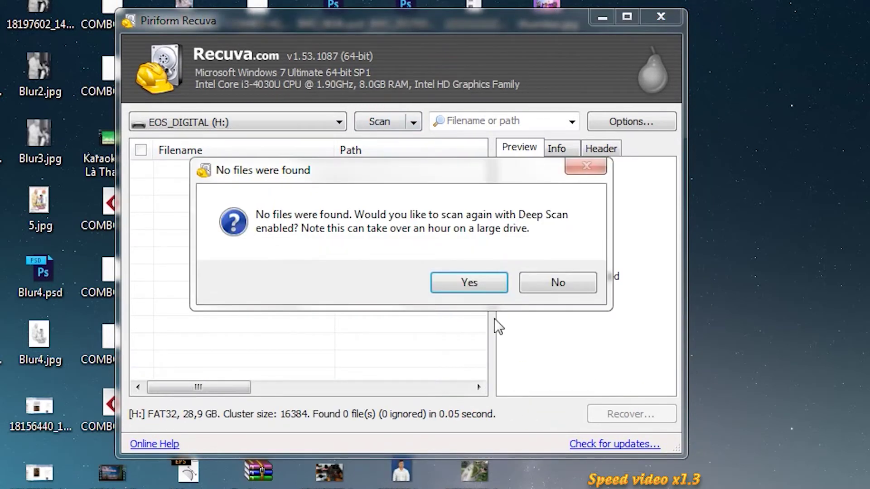
click(469, 285)
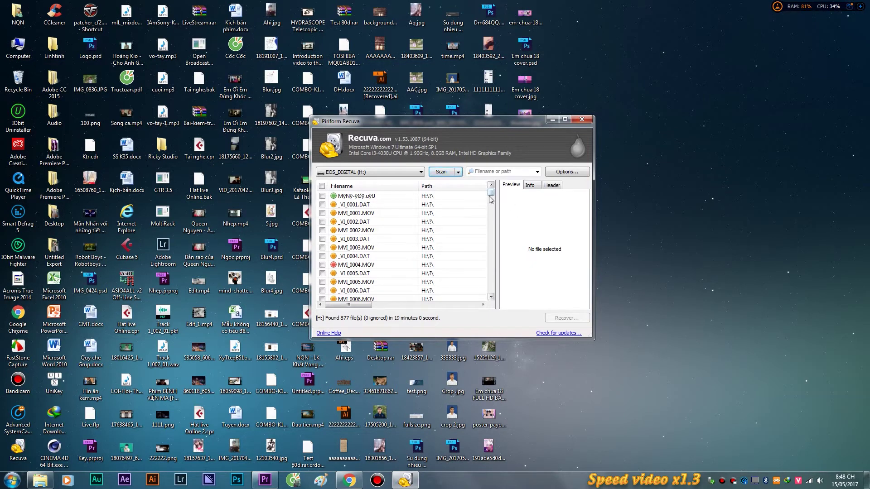
- Maximize the Recuva window and examine the found files with their recovery states and comments
drag(492, 193, 492, 244)
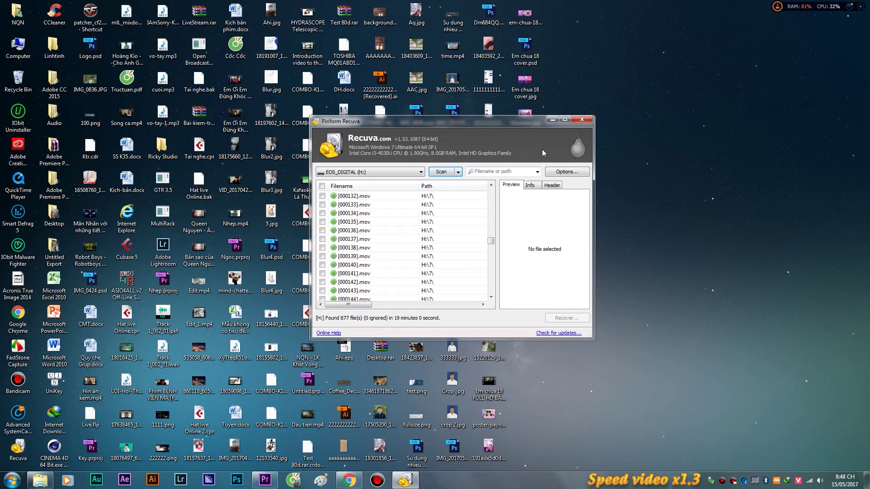
double_click(509, 119)
drag(581, 259, 575, 164)
click(32, 258)
click(28, 294)
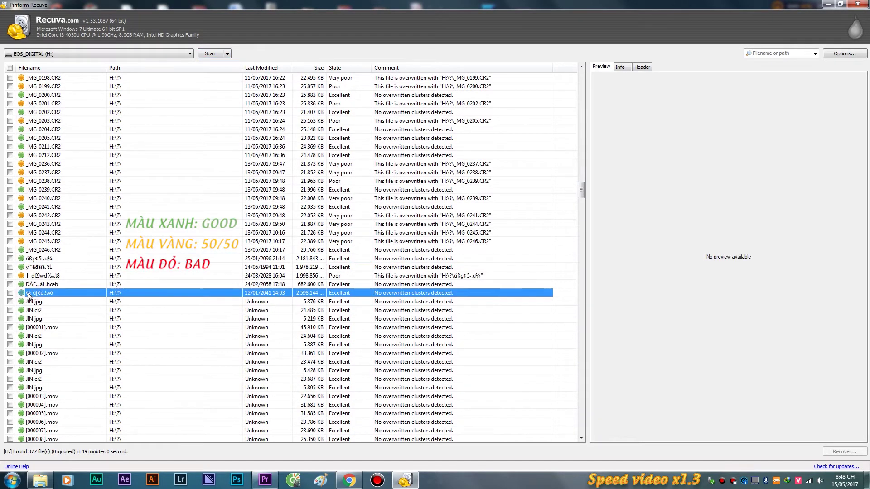
- Examine previews of several found JPG, CR2 and MOV files with different recovery states
click(24, 319)
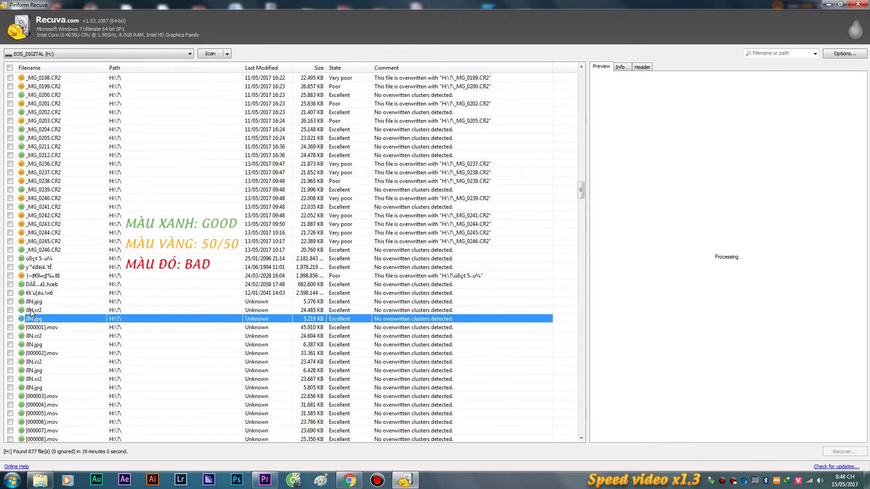
click(34, 354)
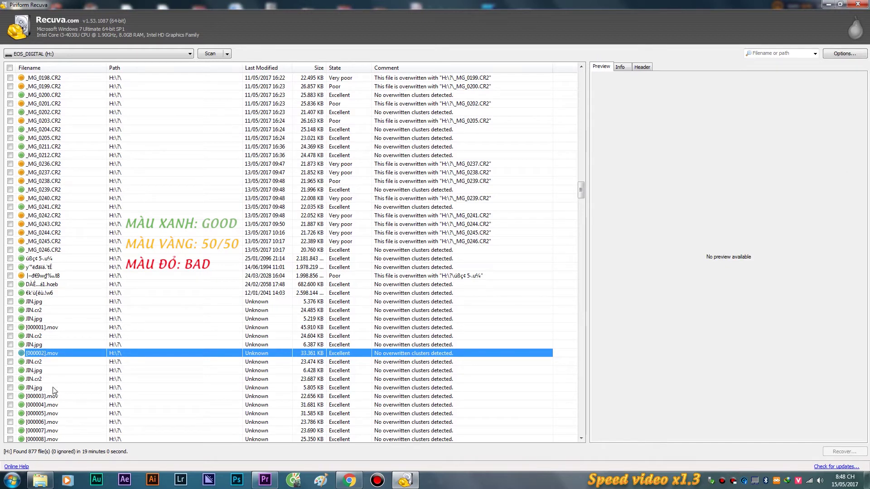
click(34, 380)
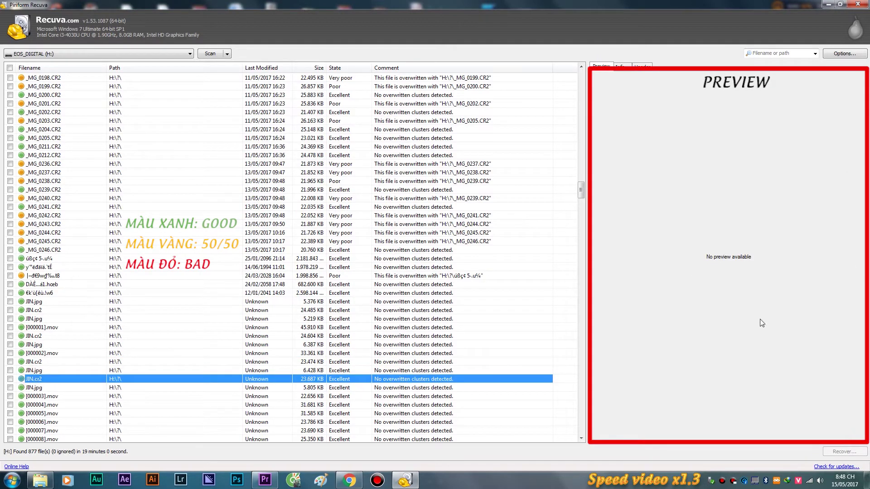
click(32, 388)
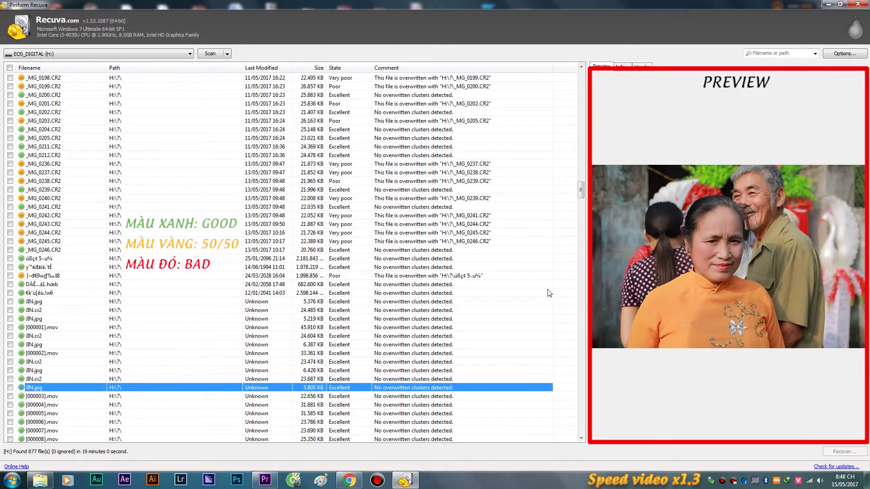
scroll(66, 256, up, 20)
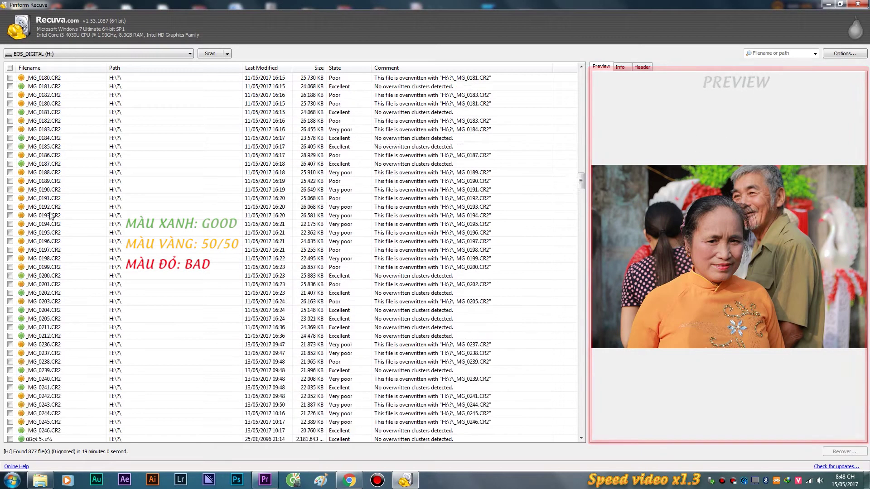
click(25, 138)
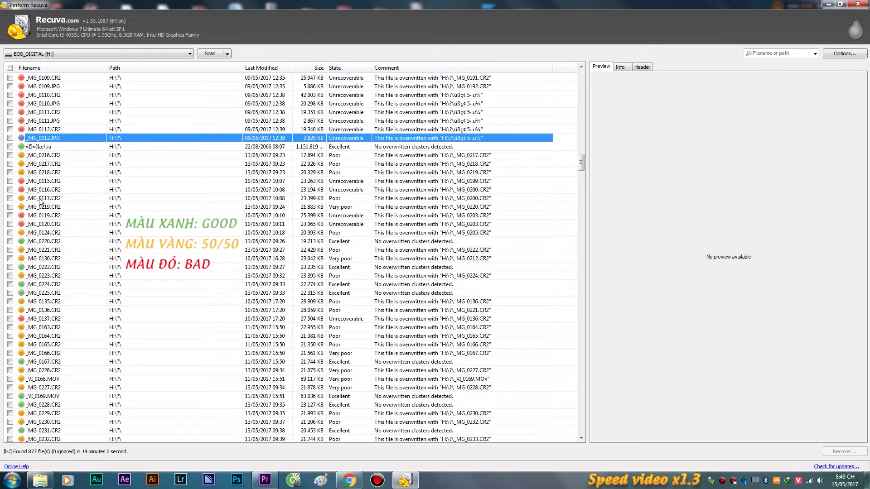
click(42, 233)
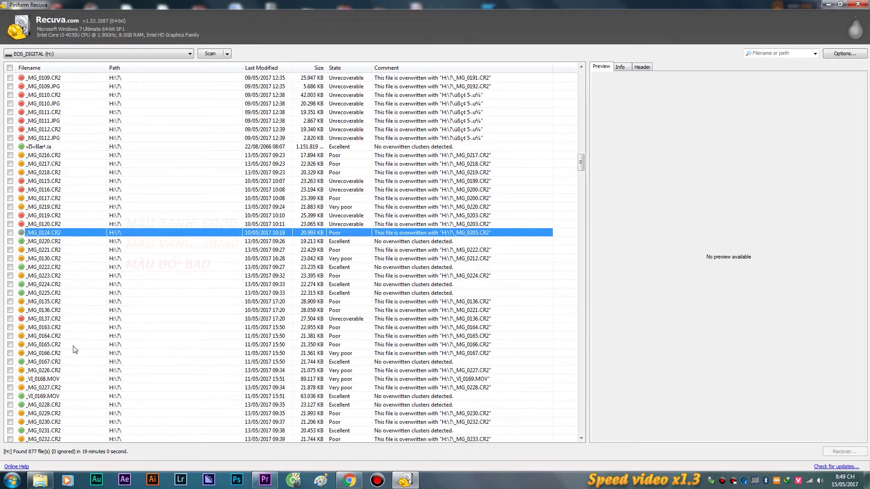
- Mark all the found files on the EOS_DIGITAL (H:) drive for recovery
click(10, 68)
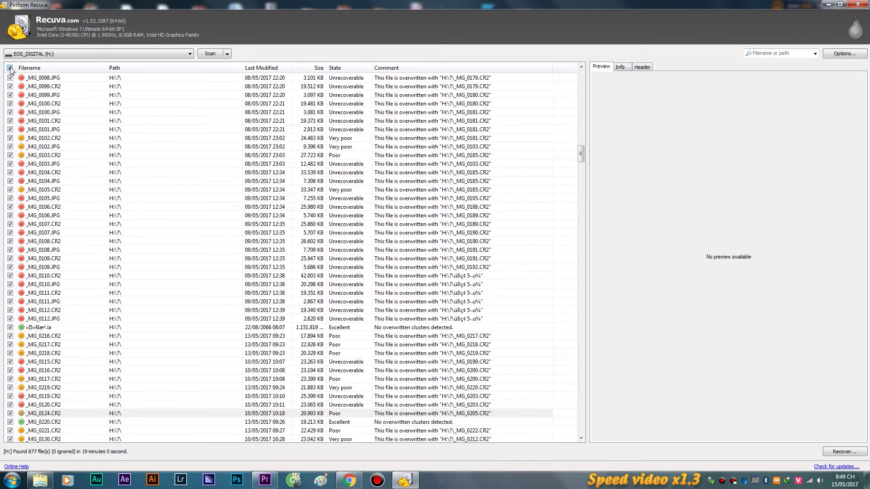
scroll(11, 91, down, 20)
scroll(38, 262, down, 20)
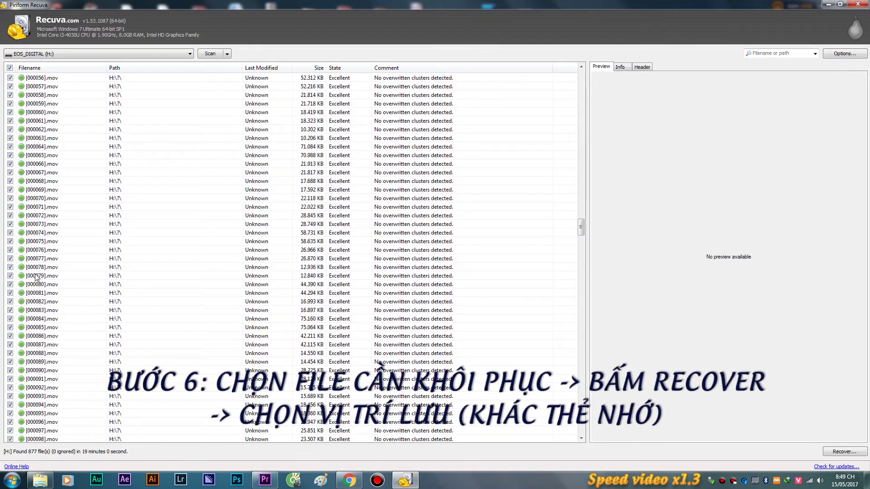
- Create a folder named Recover on the Soft (E:) drive and try to recover all marked files into it
click(844, 452)
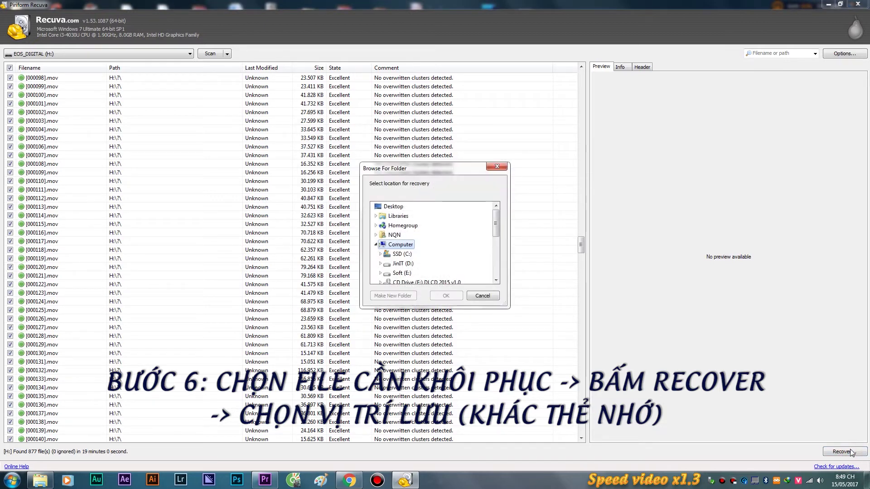
drag(496, 222, 497, 225)
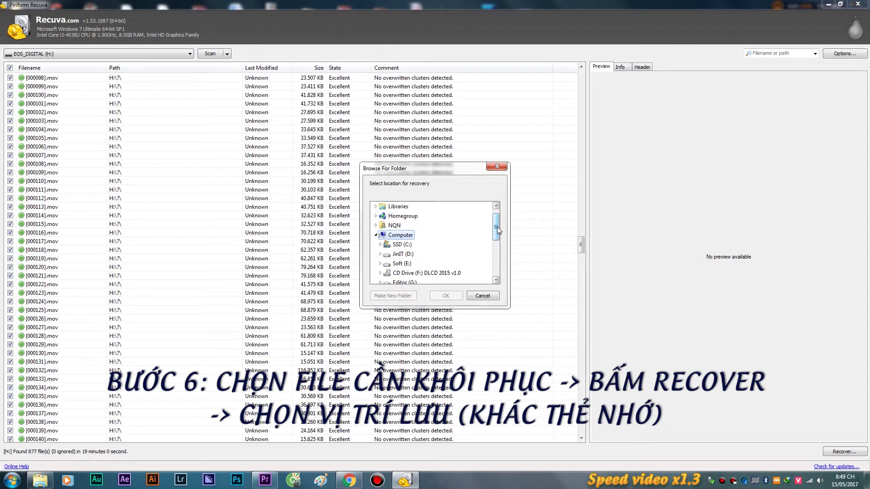
drag(497, 227, 497, 230)
click(405, 253)
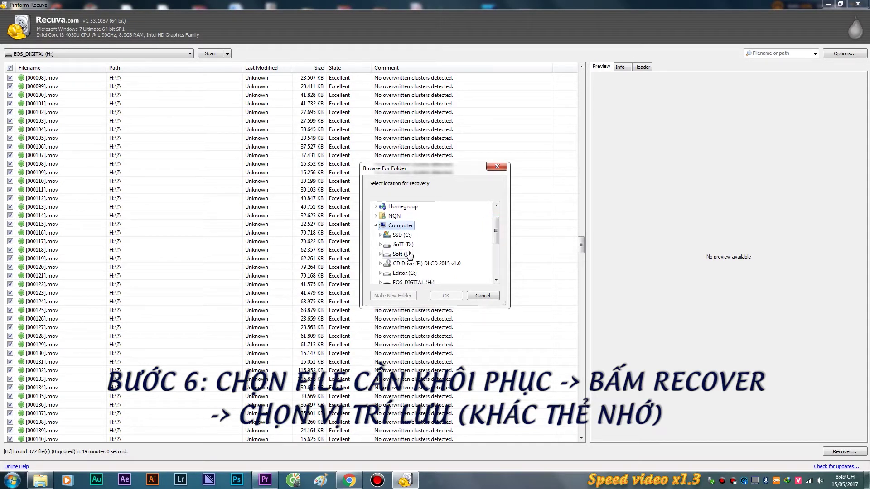
scroll(410, 255, up, 1)
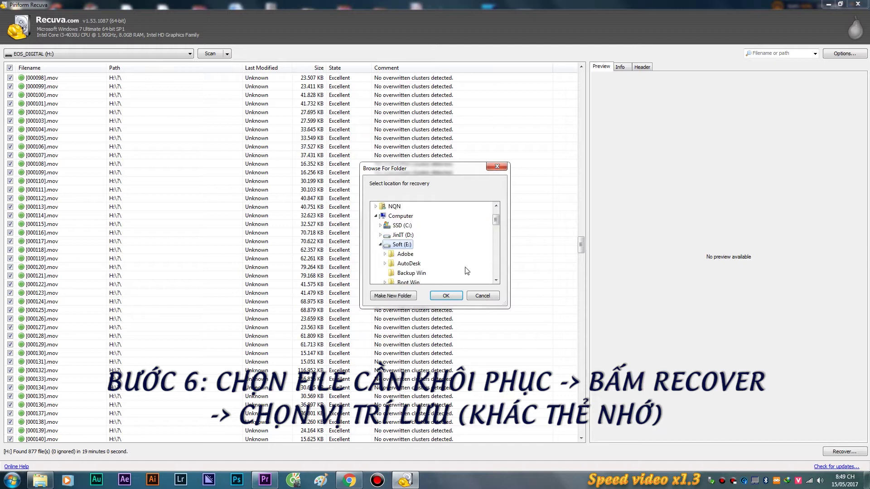
click(392, 296)
click(399, 270)
drag(398, 270, 448, 275)
text(Recover)
click(447, 275)
click(407, 273)
click(440, 295)
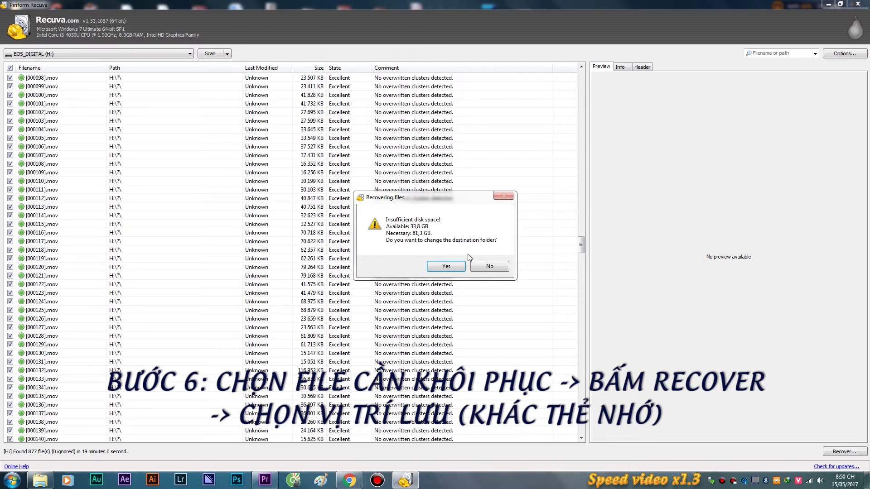
- Check the free space on the computer's drives and decline changing the recovery destination folder
click(11, 480)
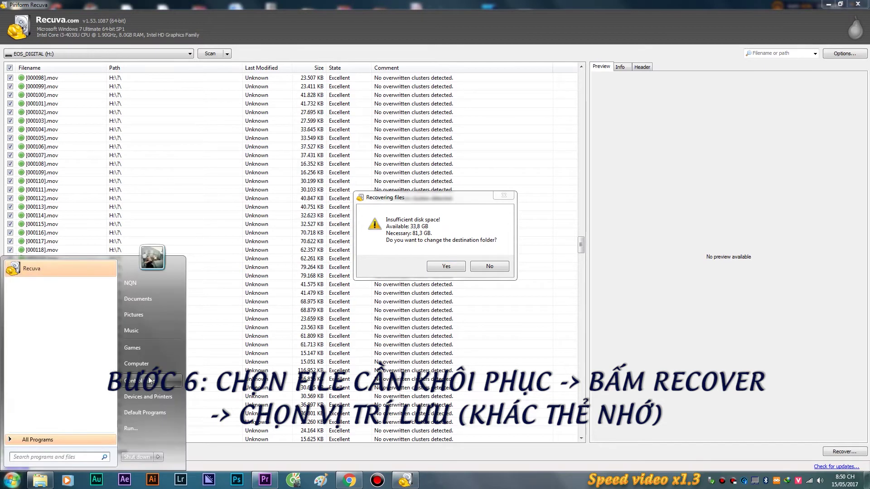
click(140, 363)
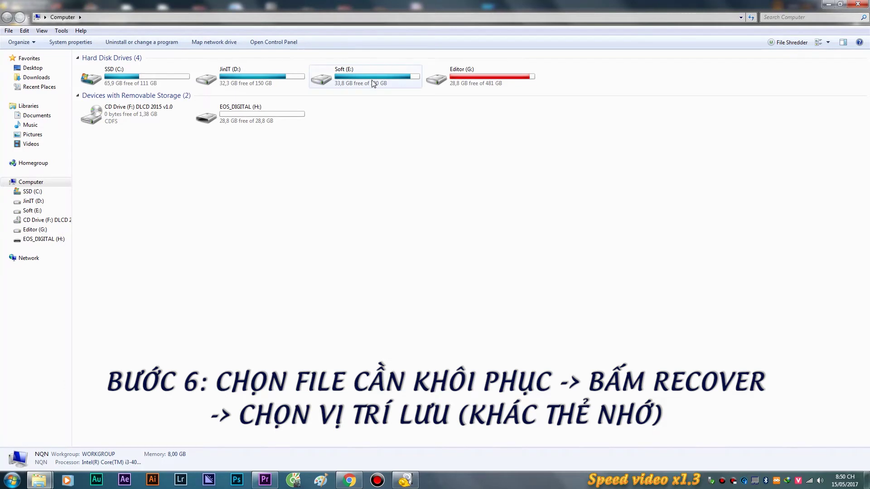
click(828, 4)
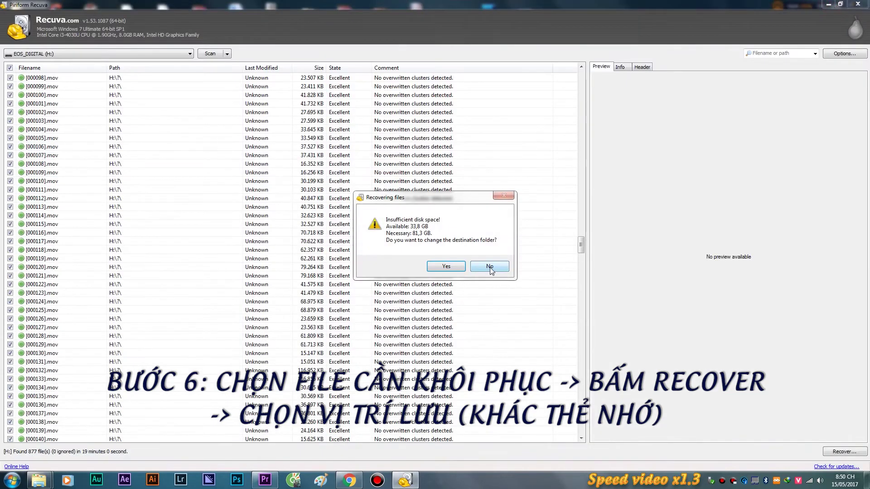
click(490, 266)
- Unmark the overwritten camera files before the JIN files, back through _MG_0116.CR2, to reduce the recovery size
drag(581, 245, 584, 196)
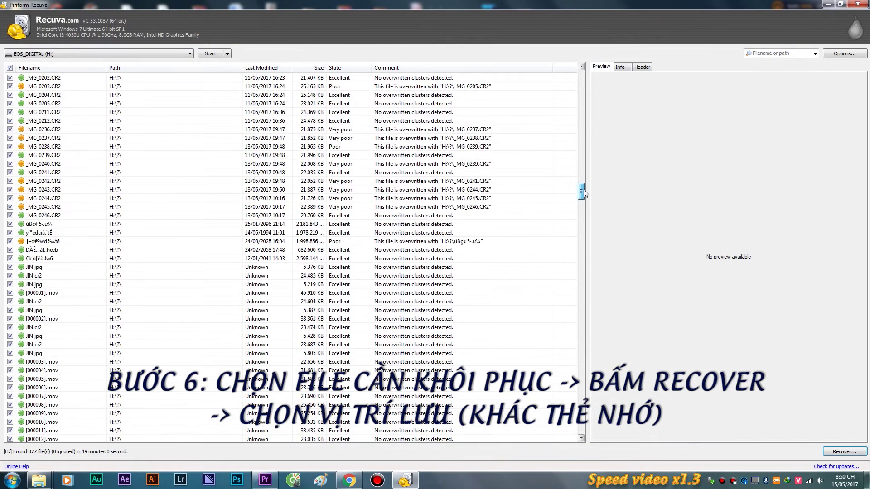
click(10, 311)
click(10, 232)
mouse_move(11, 232)
mouse_down()
mouse_move(12, 119)
mouse_move(19, 235)
mouse_move(9, 240)
mouse_move(11, 117)
mouse_up()
scroll(11, 119, up, 5)
click(11, 111)
click(30, 337)
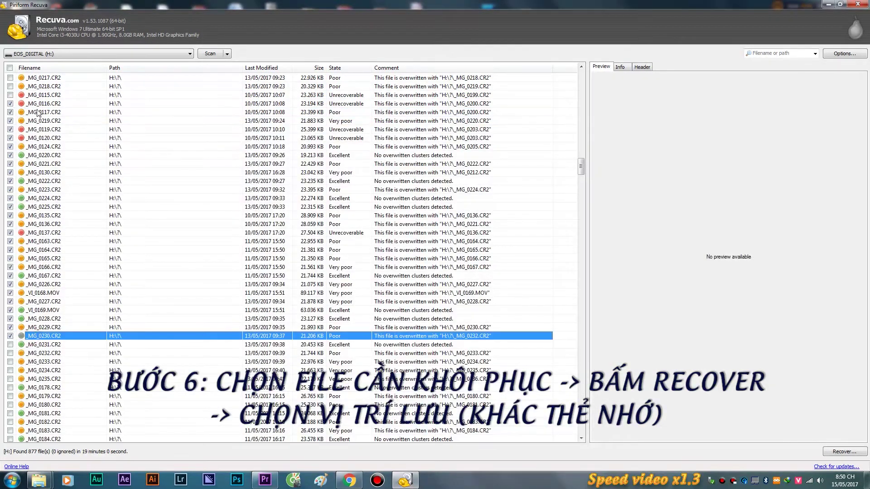
shift+click(38, 106)
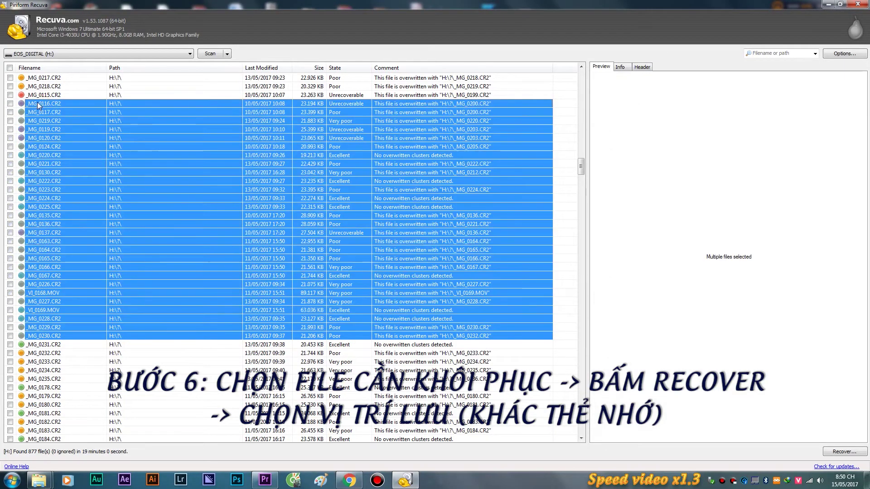
- Unmark the remaining files from _MG_0216.CR2 back to the beginning of the list, keeping the JIN and numbered MOV files marked
scroll(44, 355, up, 11)
click(44, 355)
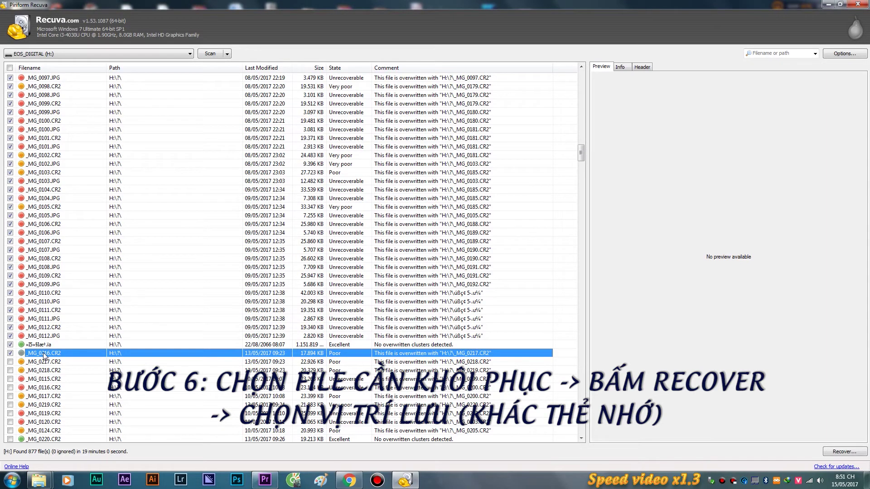
scroll(44, 356, up, 20)
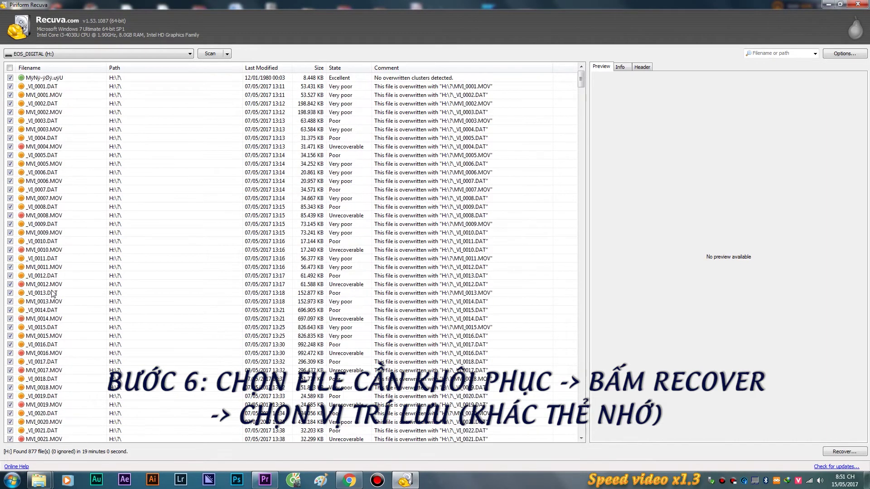
key(ctrl+a)
scroll(75, 165, down, 20)
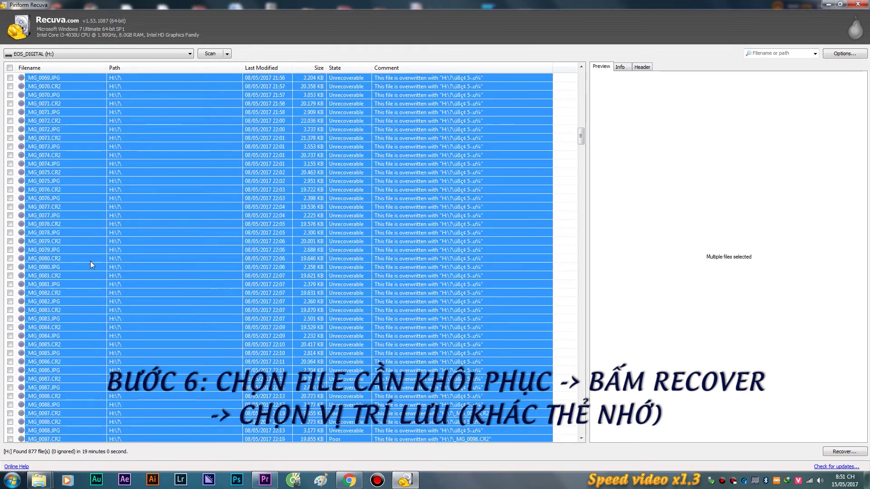
key(space)
drag(581, 136, 599, 439)
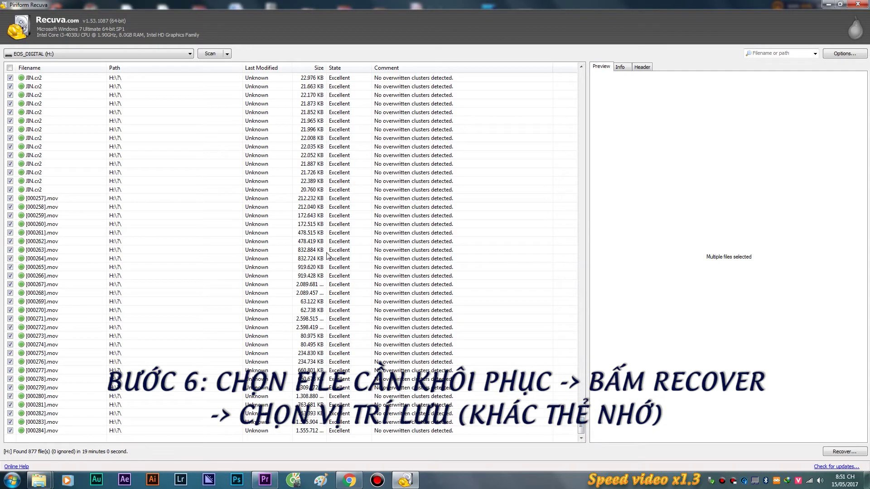
- Recover the files still marked into the Recover folder on the Soft (E:) drive and dismiss the completion summary
click(842, 449)
double_click(402, 263)
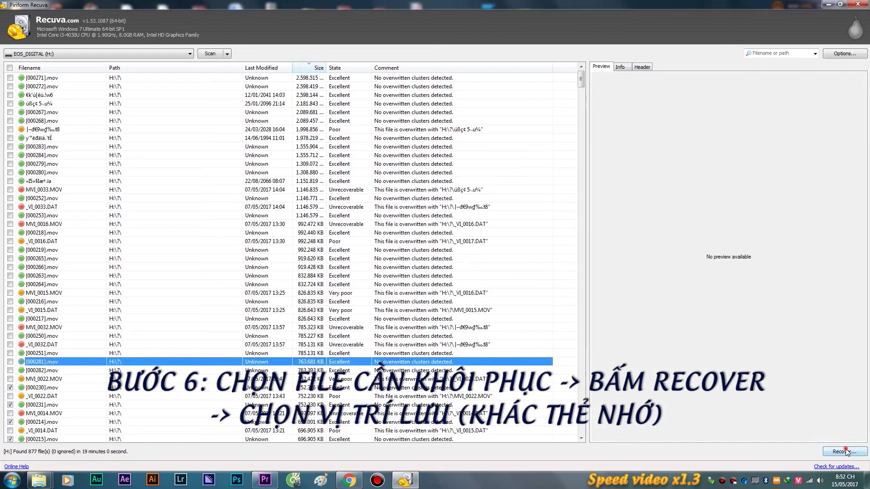
click(844, 451)
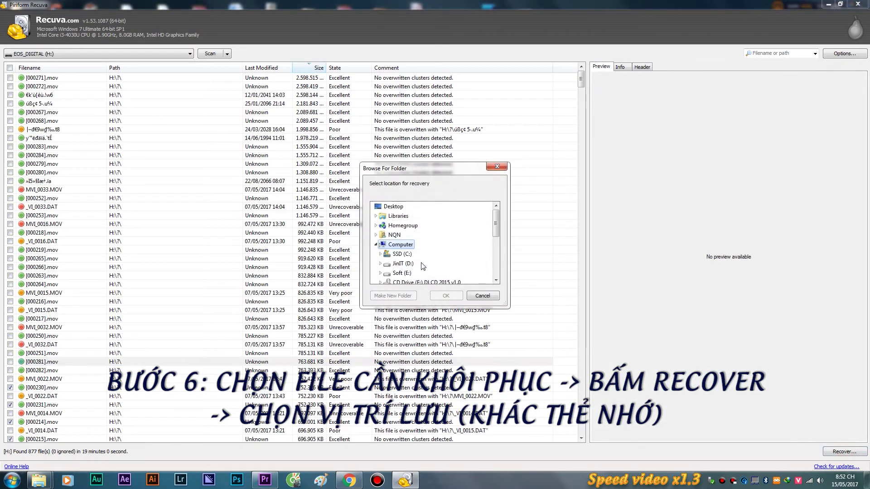
double_click(397, 273)
scroll(398, 273, down, 3)
click(406, 272)
click(446, 296)
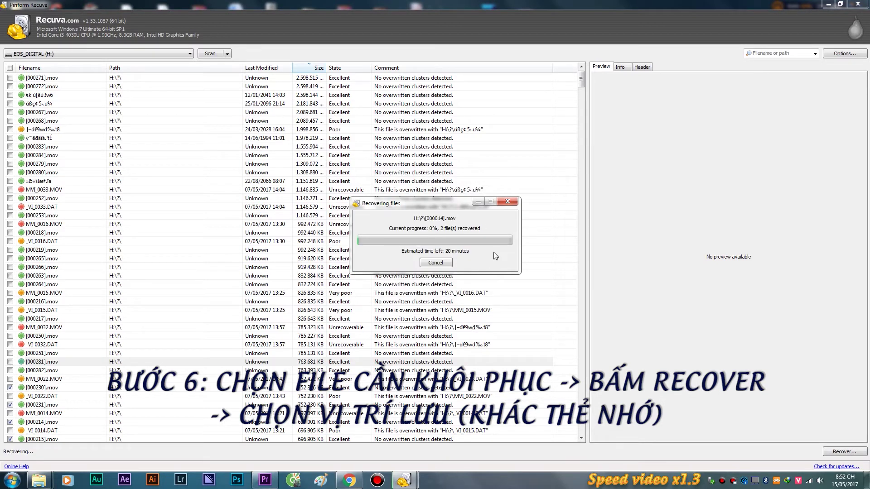
drag(426, 203, 414, 193)
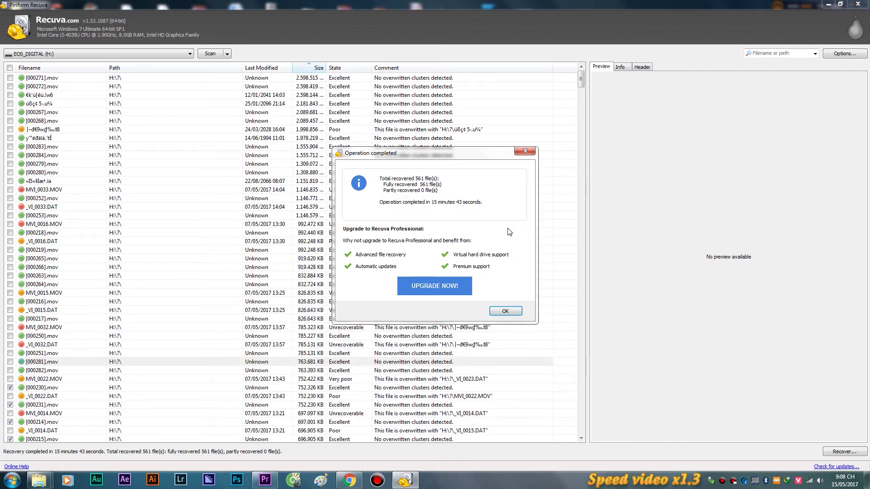
click(506, 311)
- Switch to Windows Explorer, open the Recover folder on the Soft (E:) drive and maximize its window
key(super)
click(136, 364)
click(375, 214)
click(356, 80)
double_click(356, 81)
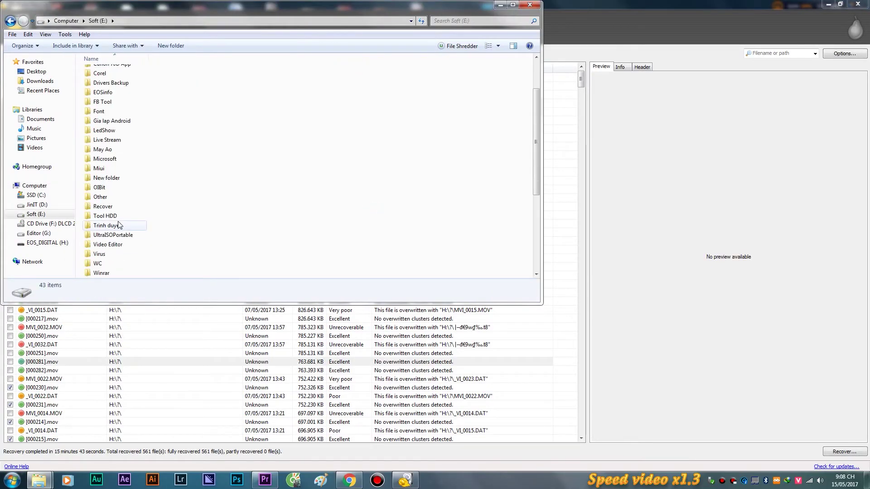
double_click(110, 205)
click(513, 5)
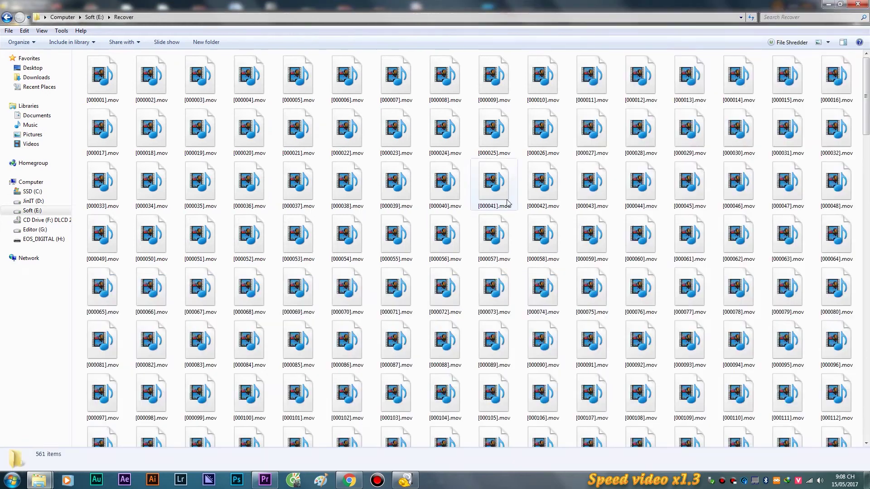
- Try to play the recovered video [000002].mov in Windows Media Player and close the player
click(151, 89)
double_click(152, 89)
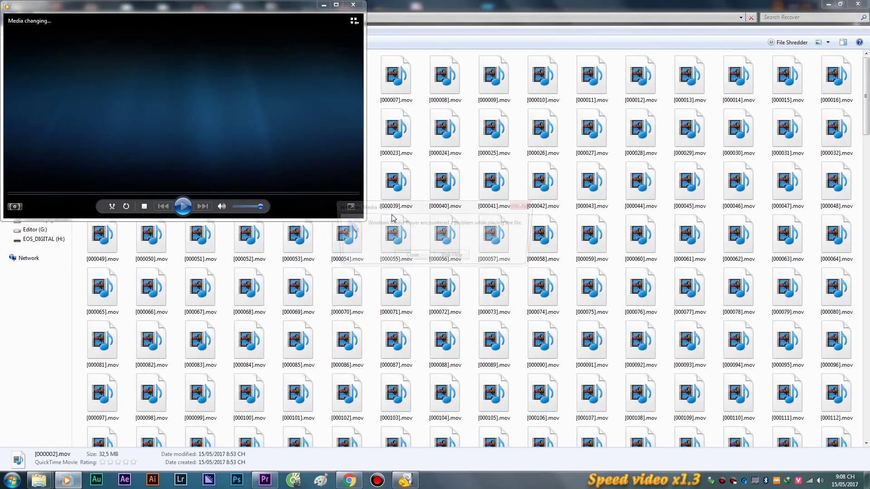
click(402, 257)
click(354, 6)
- Examine the recovered JPG and CR2 photos in the Recover folder, viewing one full size and selecting JIN_23.jpg
scroll(562, 117, down, 15)
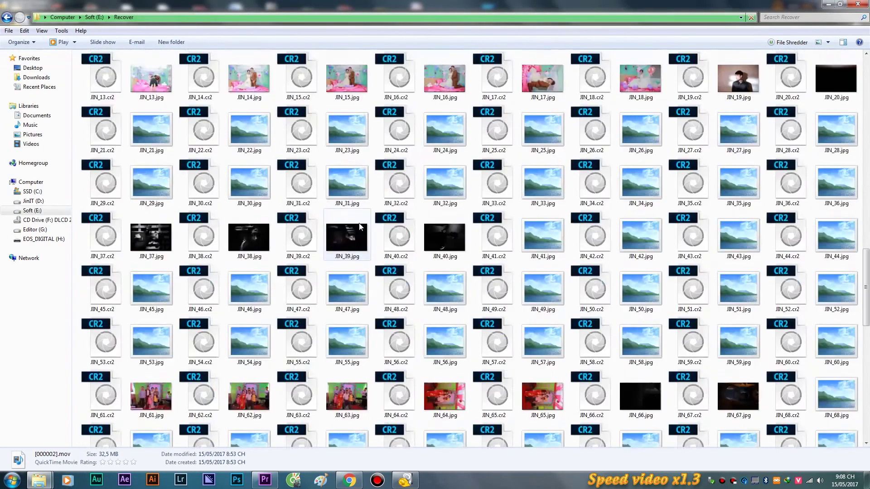
double_click(561, 117)
key(Escape)
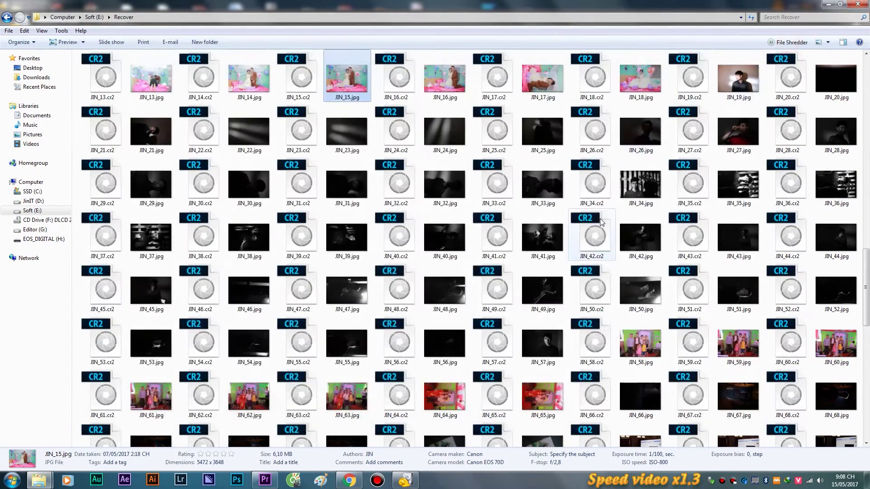
click(351, 128)
scroll(358, 181, down, 8)
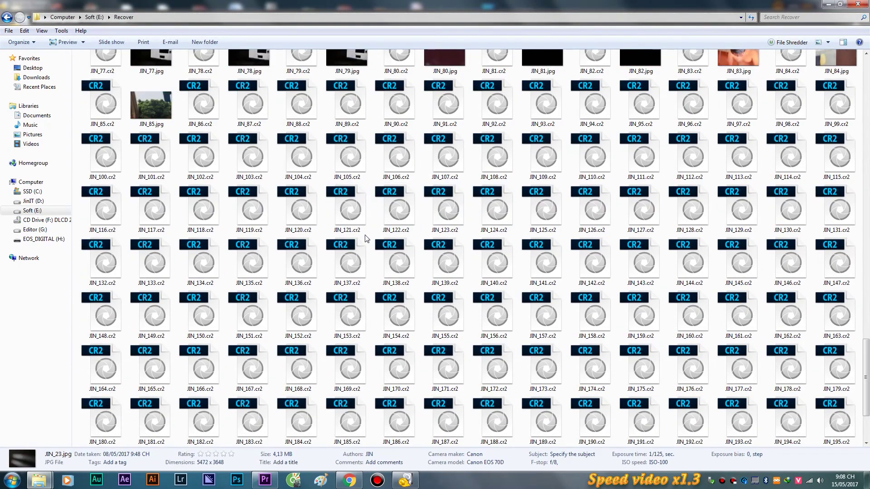
scroll(366, 238, up, 3)
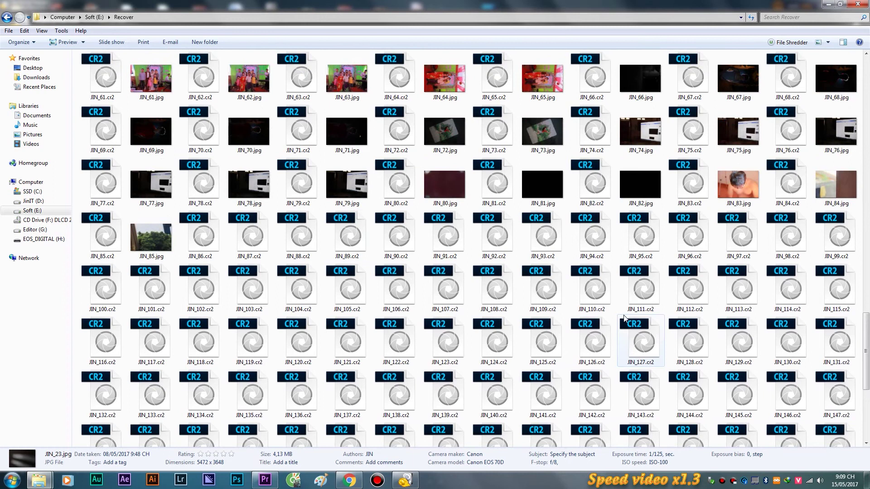
- Look through the remaining recovered CR2 and JPG files, open JIN_63.jpg in Windows Photo Viewer and close the viewer
scroll(492, 317, down, 5)
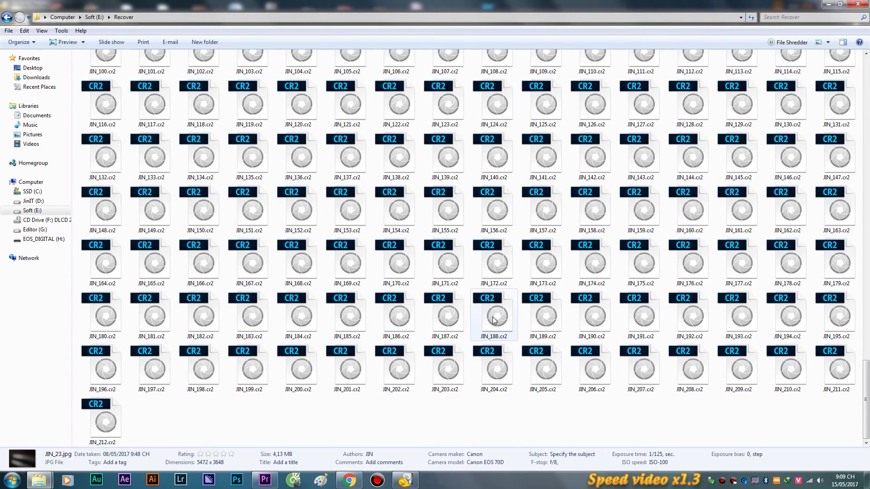
scroll(452, 272, up, 9)
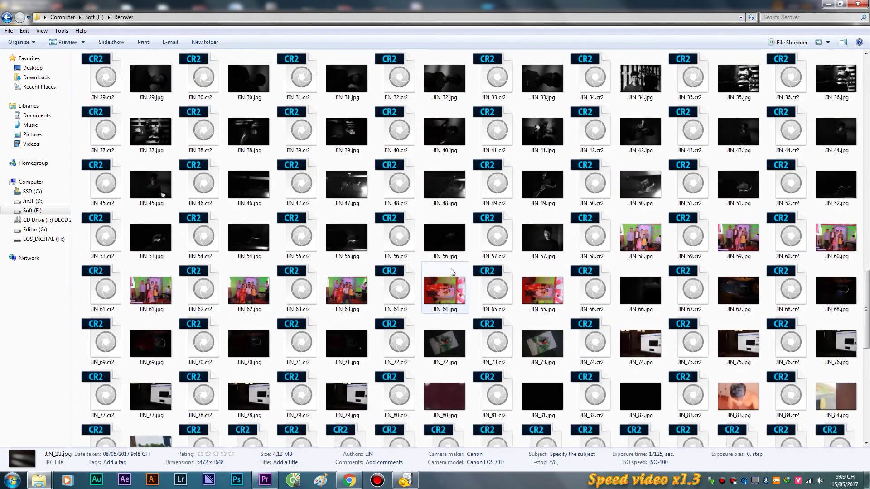
double_click(347, 287)
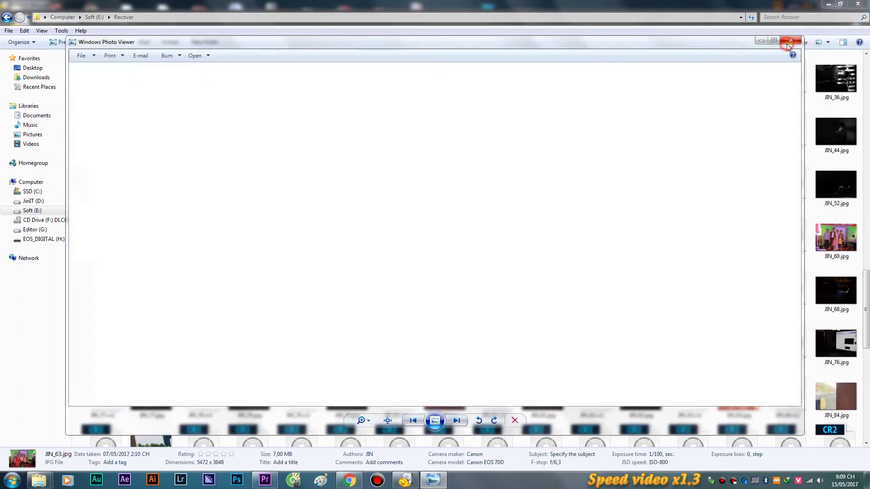
key(Escape)
scroll(339, 222, up, 3)
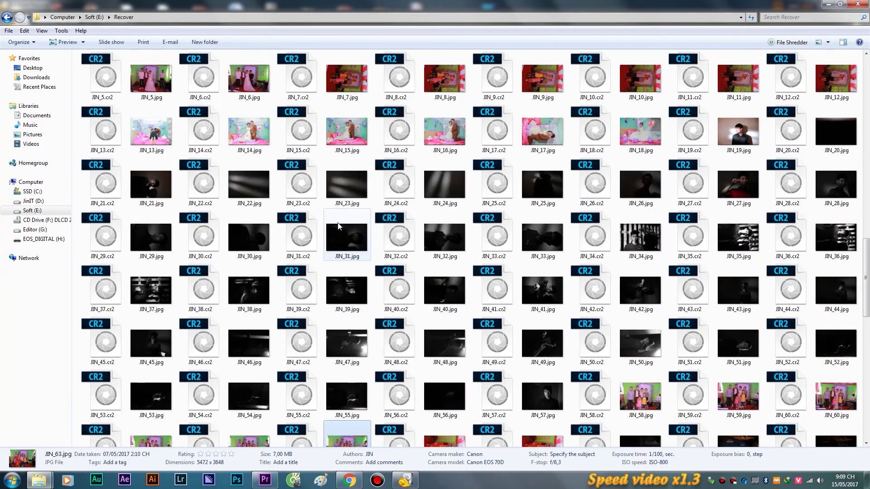
scroll(329, 231, up, 10)
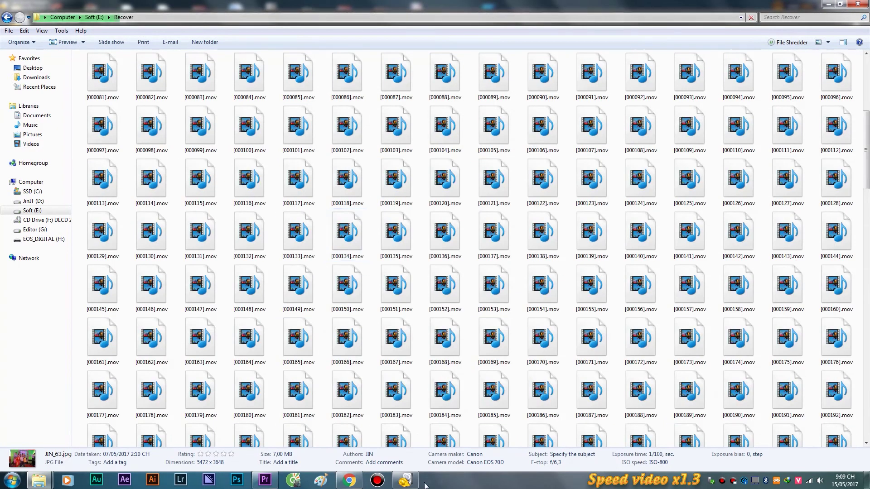
- Switch to Recuva to view its recovery results, minimize it and review the recovered CR2 photos in the Recover folder again
click(405, 480)
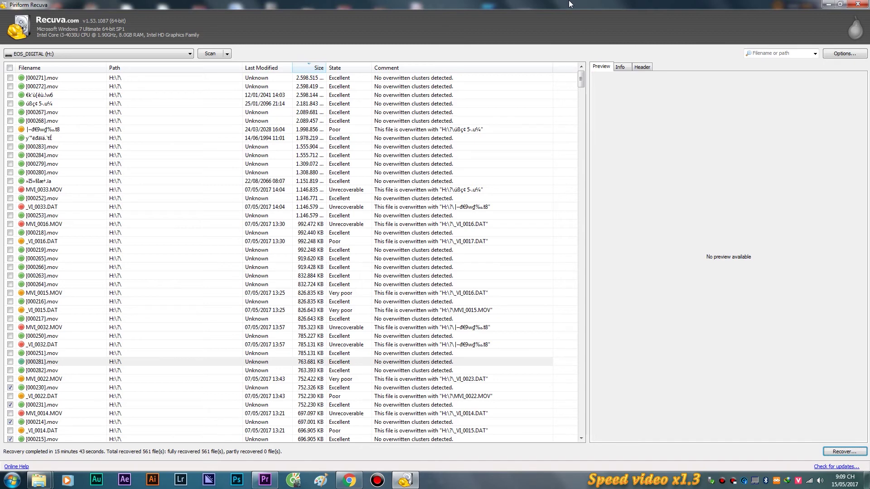
click(828, 3)
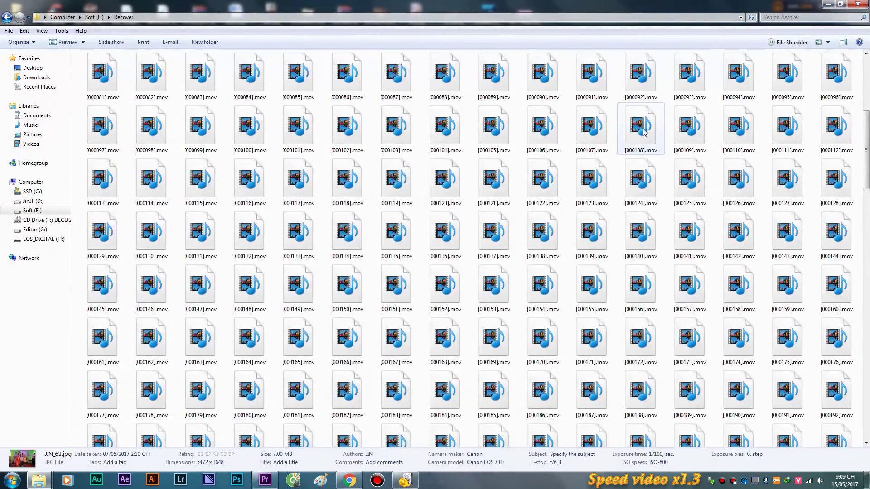
drag(867, 132, 868, 321)
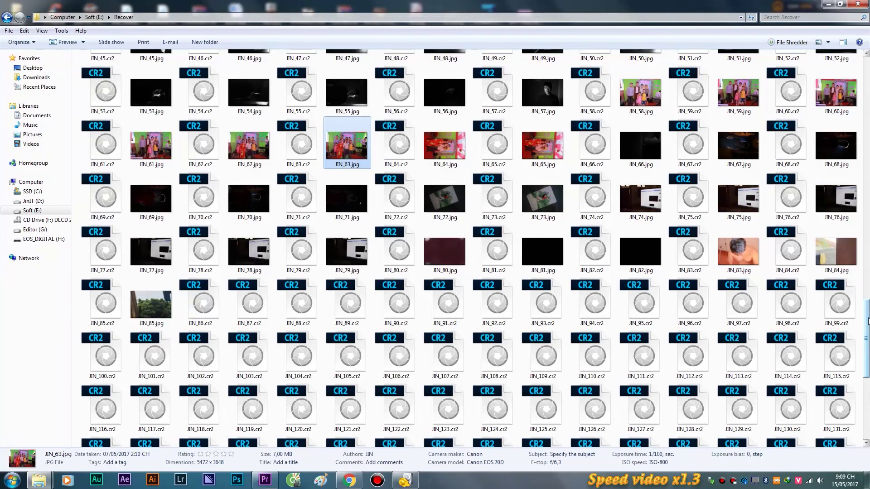
drag(868, 321, 867, 359)
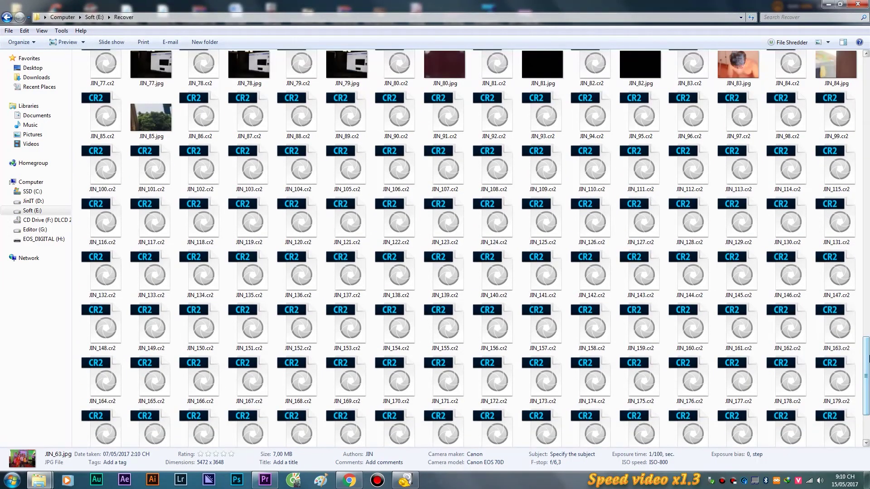